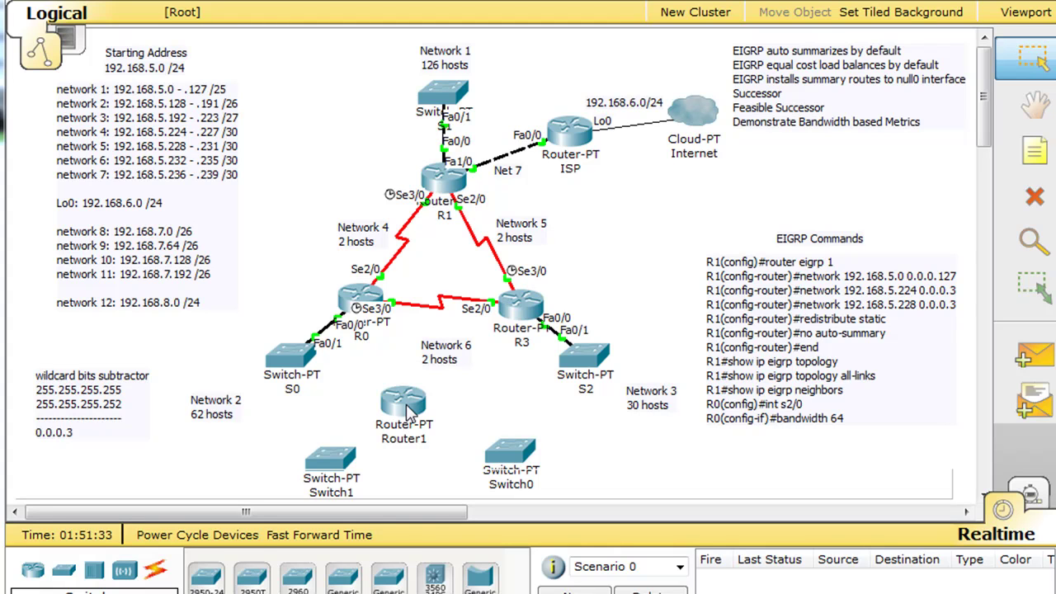
{"action": "left_click", "coordinate": [37, 575]}
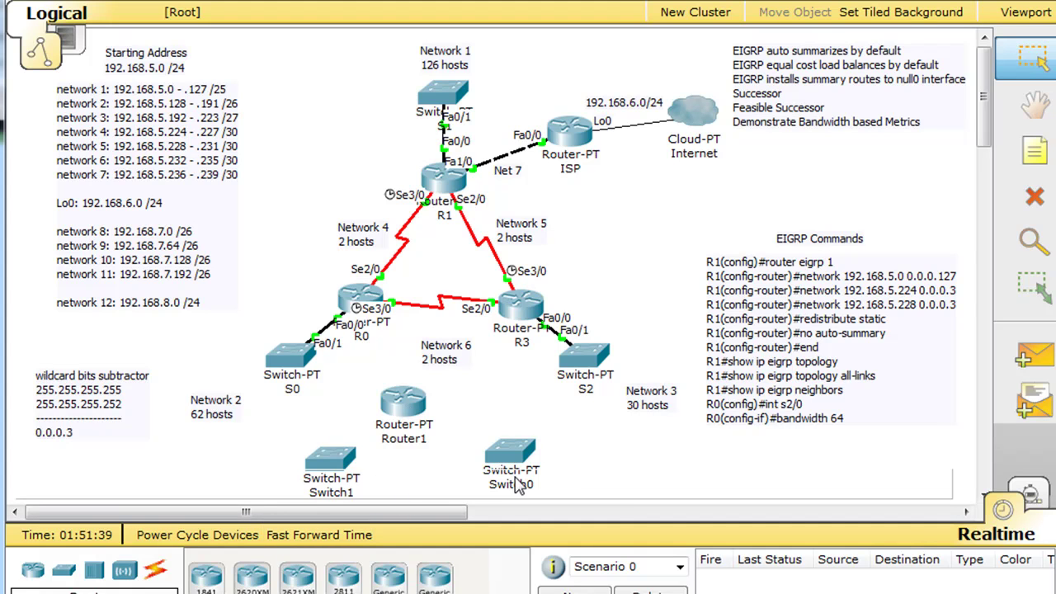
{"action": "left_click", "coordinate": [72, 576]}
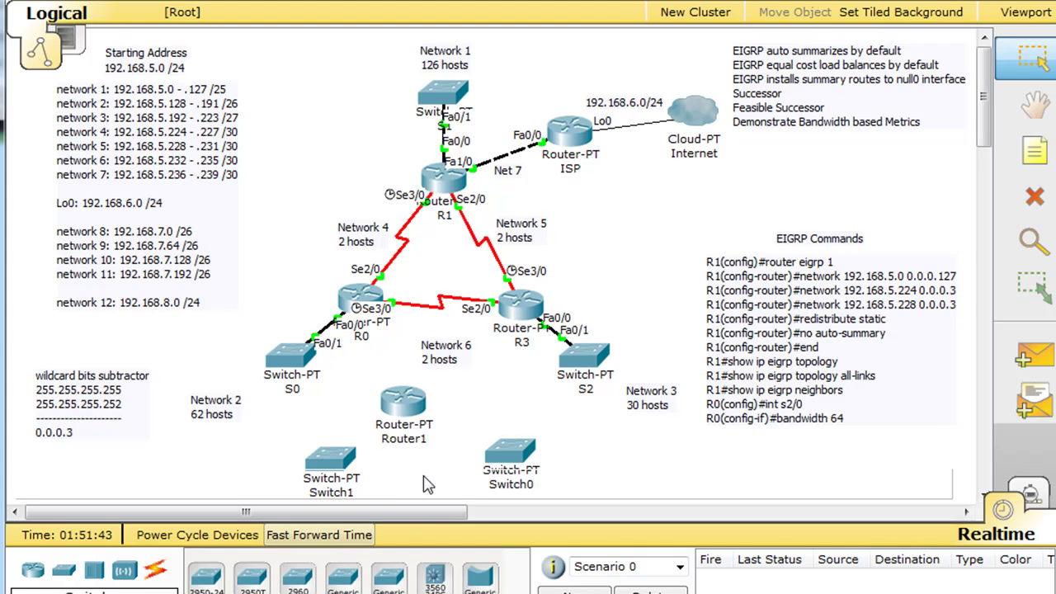
{"action": "mouse_move", "coordinate": [410, 396]}
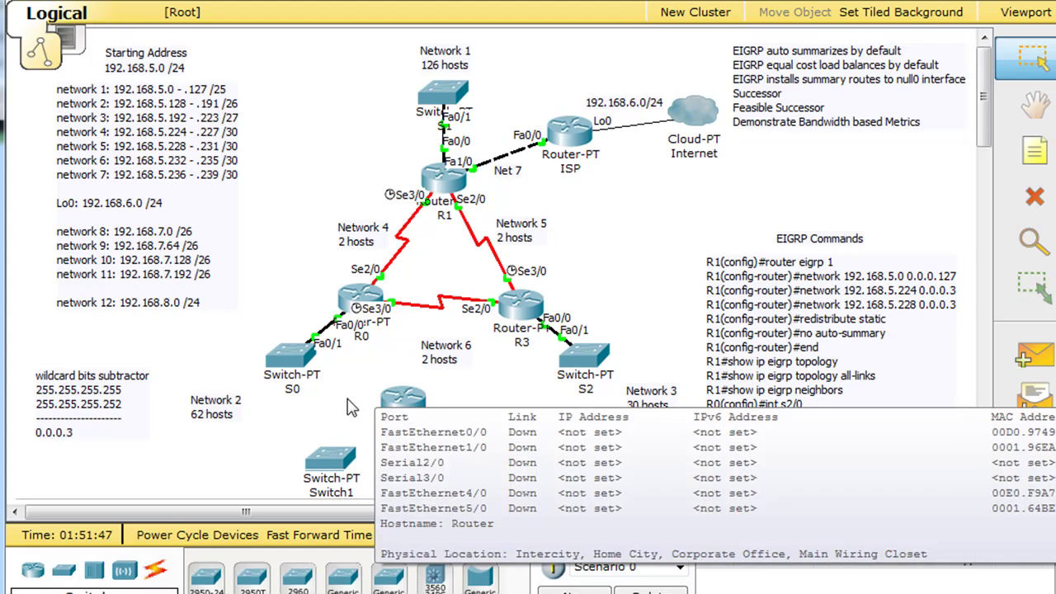
Step: Connect R0's FastEthernet1/0 to Router1's FastEthernet0/0 with a copper cross-over cable
{"action": "left_click", "coordinate": [154, 575]}
{"action": "left_click", "coordinate": [344, 583]}
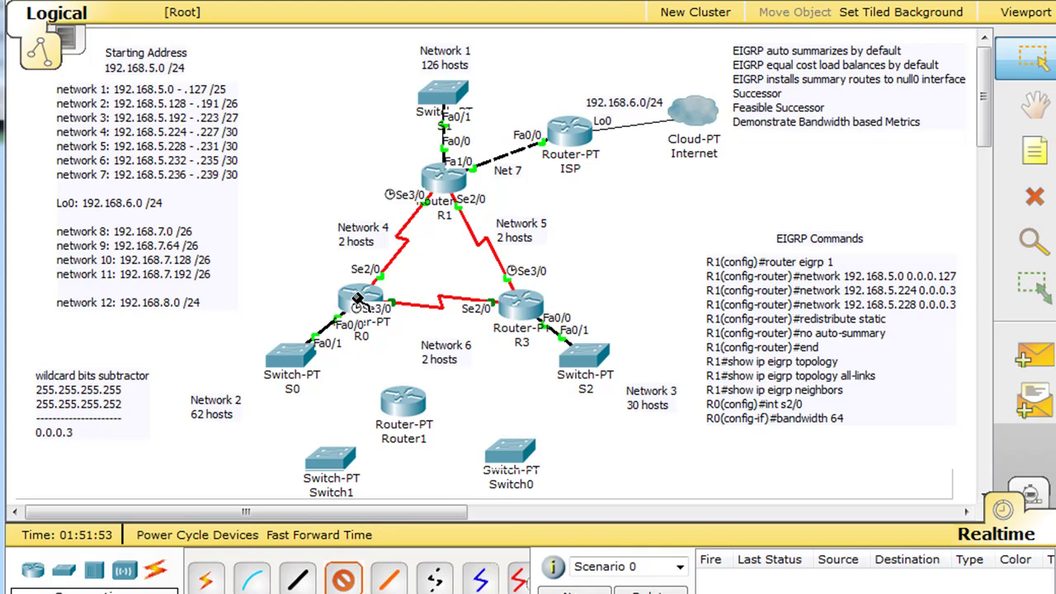
{"action": "left_click", "coordinate": [357, 297]}
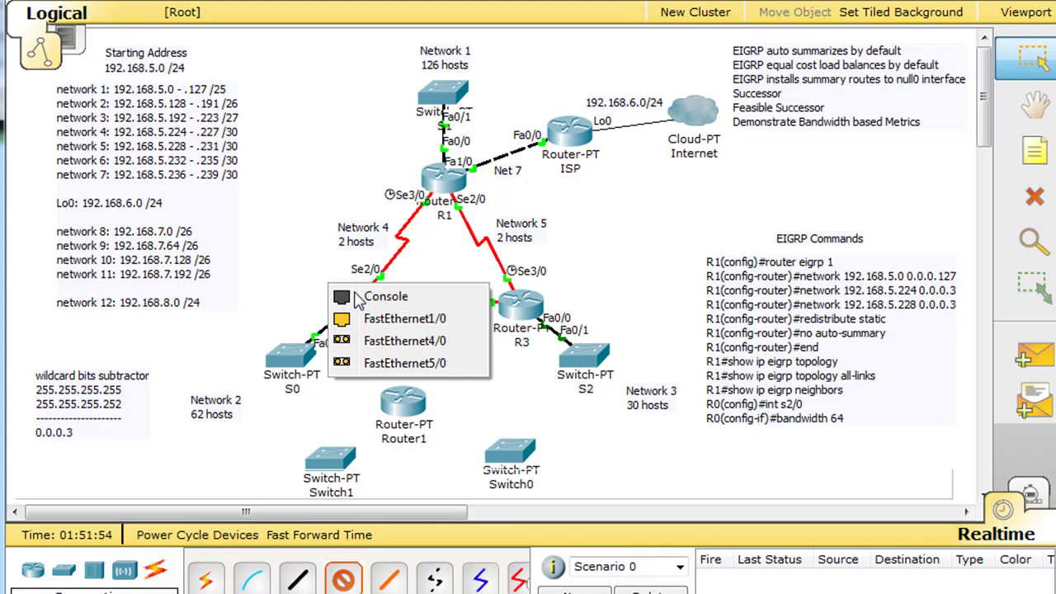
{"action": "left_click", "coordinate": [384, 322]}
{"action": "left_click", "coordinate": [400, 404]}
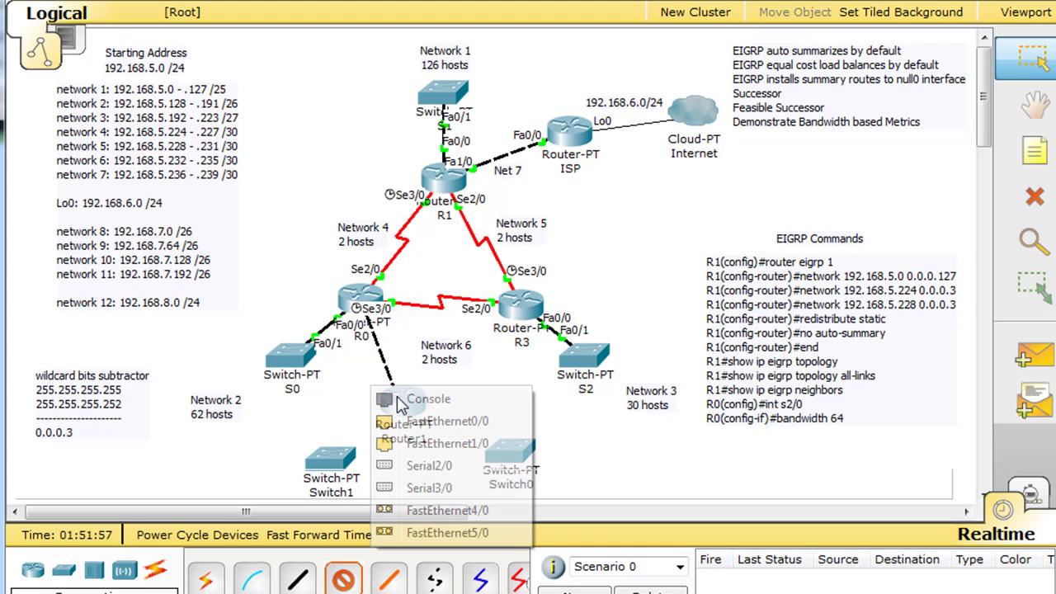
{"action": "left_click", "coordinate": [424, 422]}
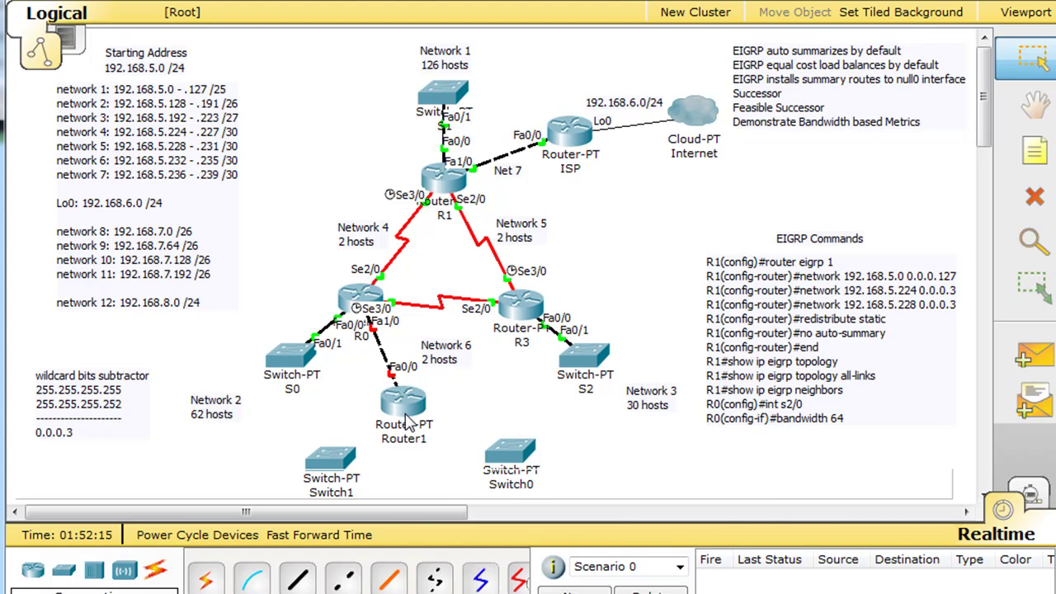
{"action": "mouse_move", "coordinate": [408, 423]}
{"action": "left_click", "coordinate": [1049, 593]}
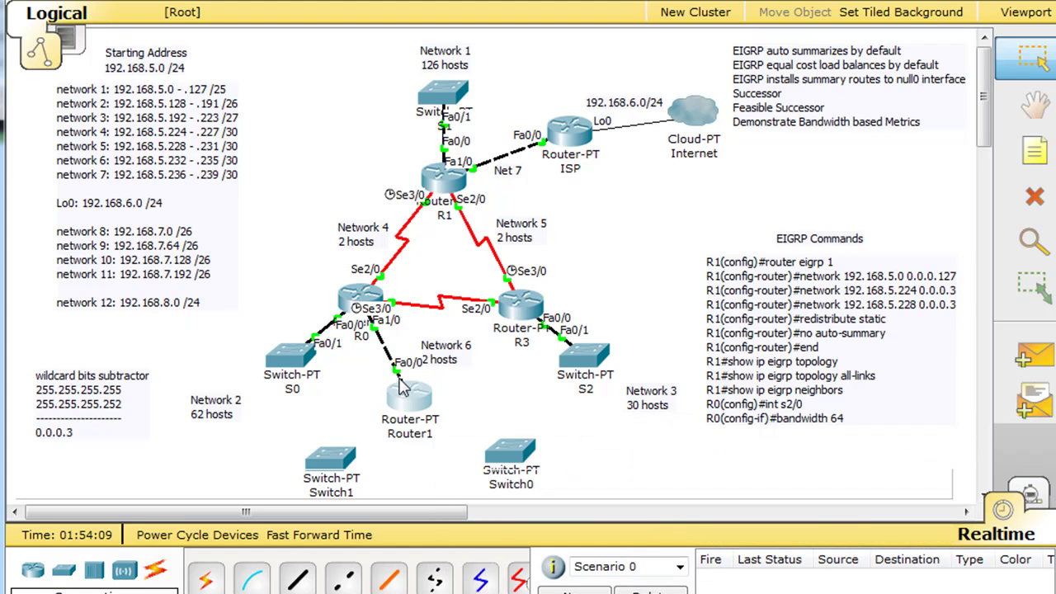
Step: Connect Router1's FastEthernet1/0 to Switch1's FastEthernet0/1 with a copper straight-through cable
{"action": "mouse_move", "coordinate": [415, 421]}
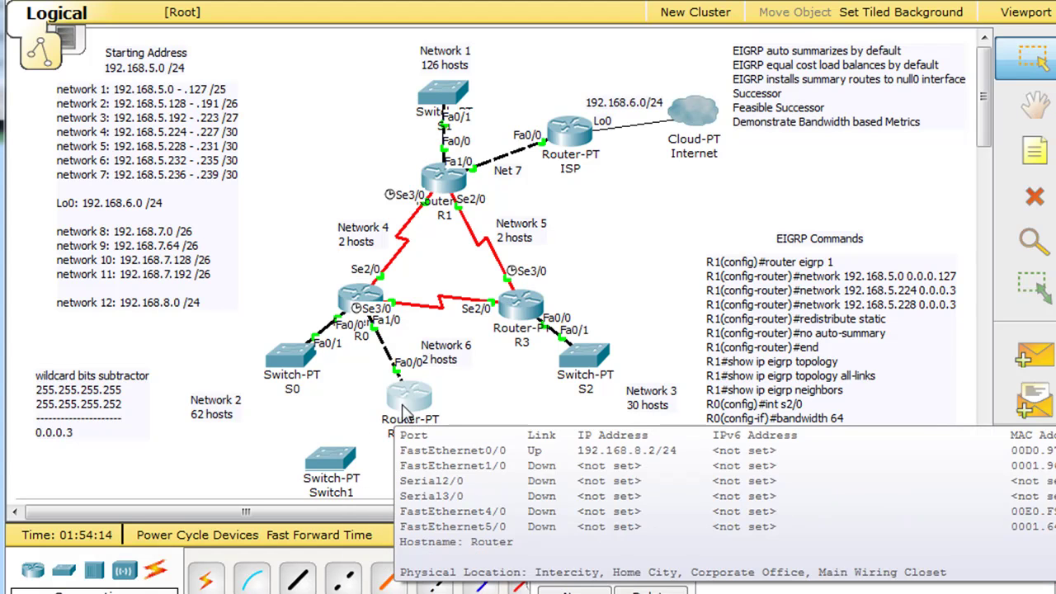
{"action": "left_click", "coordinate": [299, 582]}
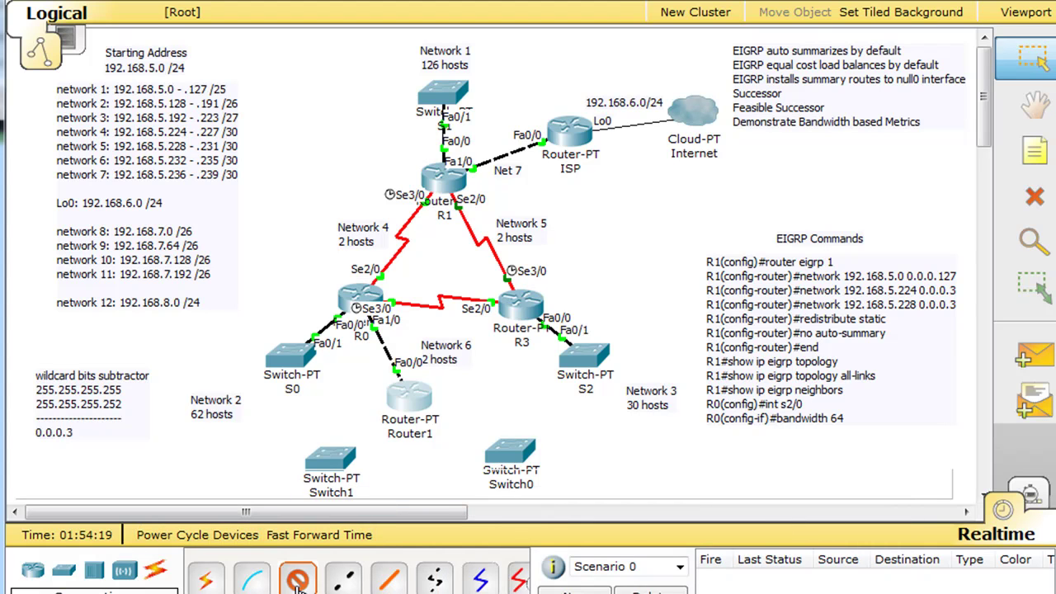
{"action": "left_click", "coordinate": [402, 396]}
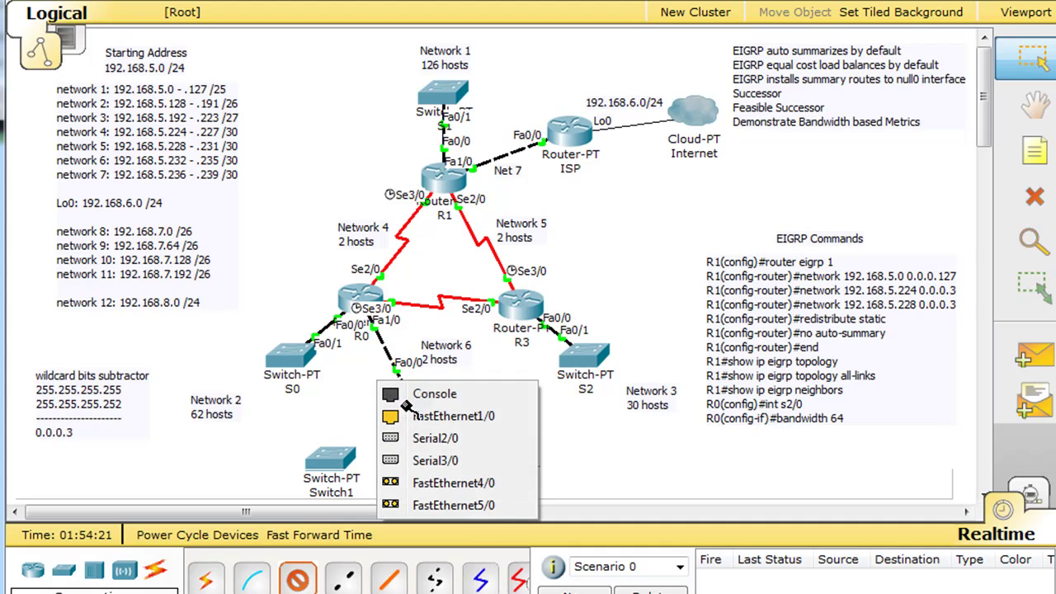
{"action": "left_click", "coordinate": [481, 421]}
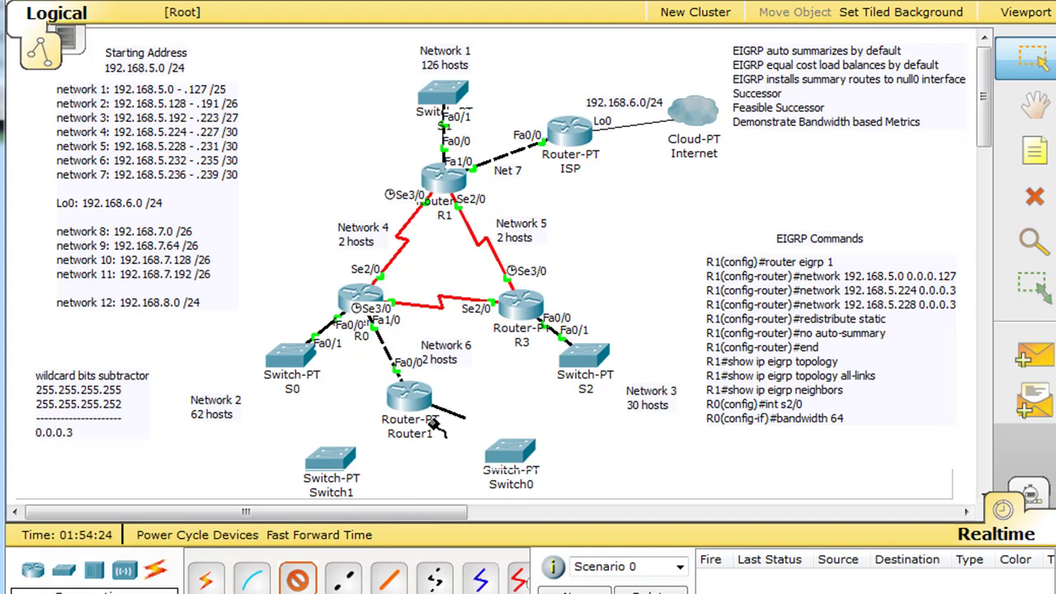
{"action": "left_click", "coordinate": [333, 458]}
{"action": "left_click", "coordinate": [342, 485]}
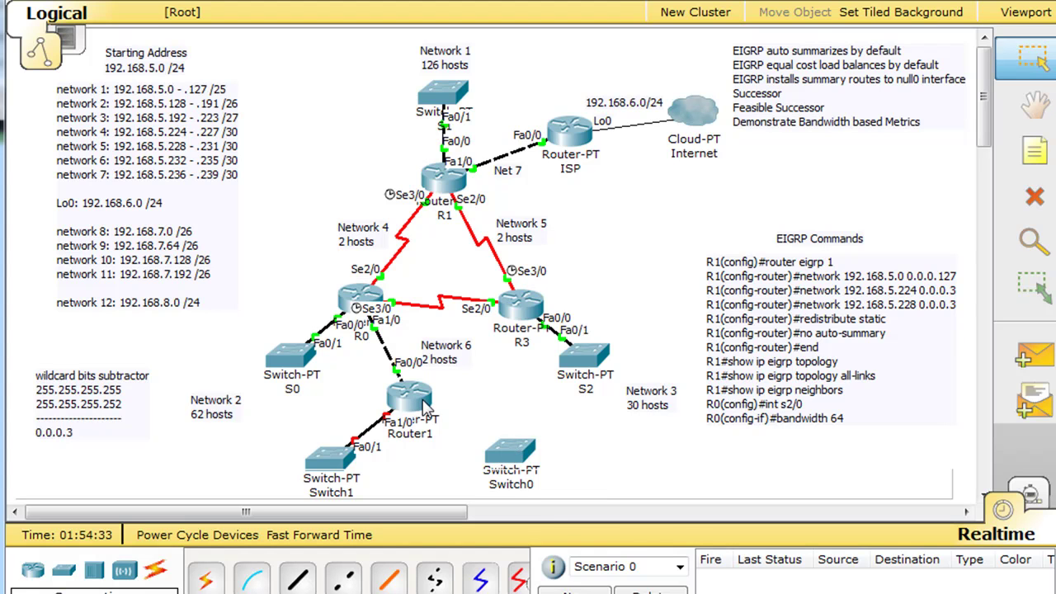
Step: Connect Router1's FastEthernet4/0 to Switch0's FastEthernet4/1 with a fiber cable
{"action": "mouse_move", "coordinate": [509, 450]}
{"action": "mouse_move", "coordinate": [445, 400]}
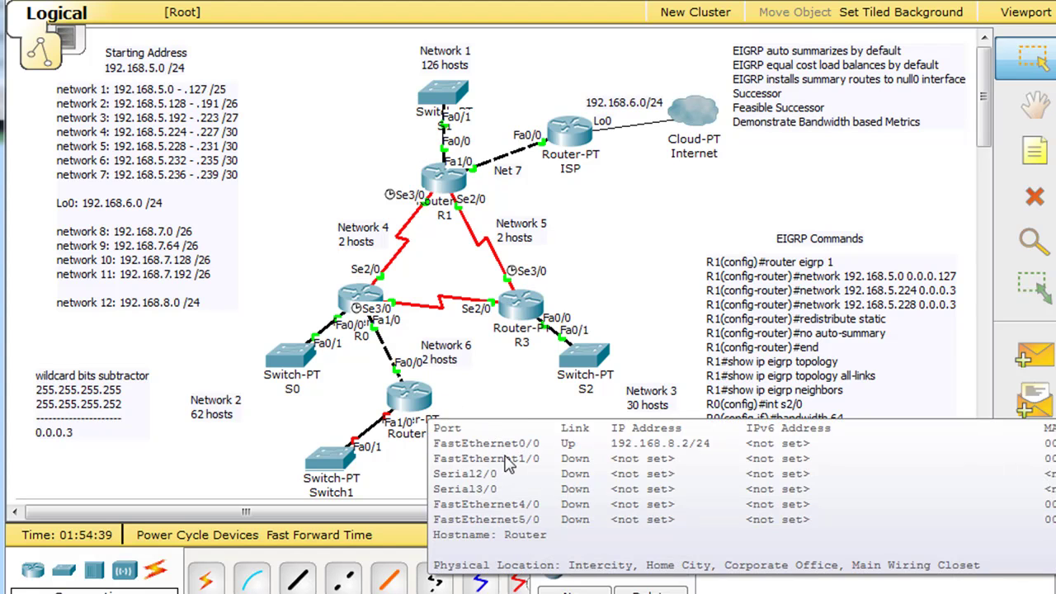
{"action": "left_click", "coordinate": [393, 582]}
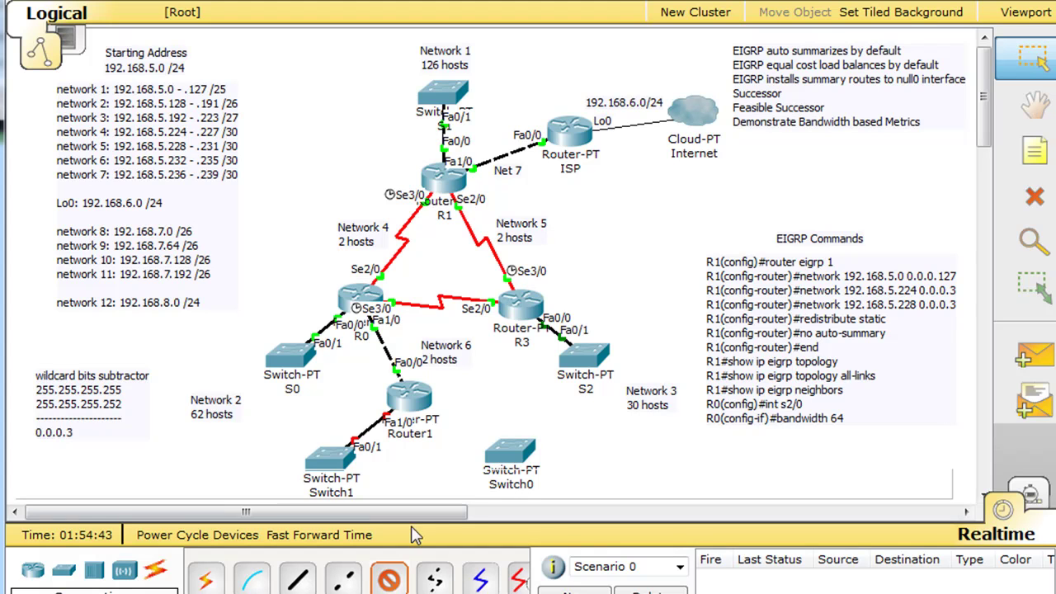
{"action": "left_click", "coordinate": [424, 397]}
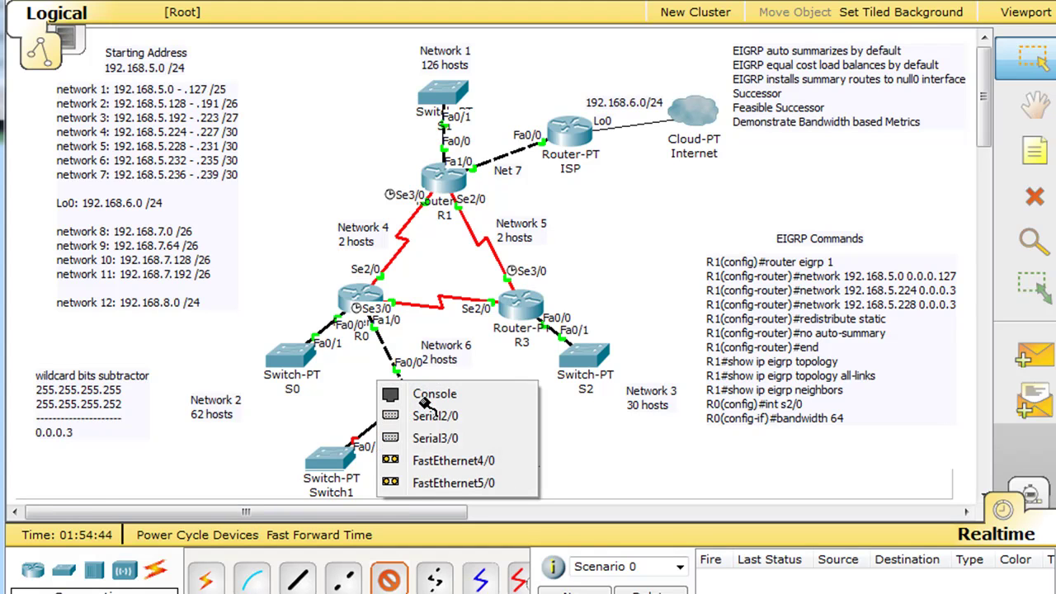
{"action": "left_click", "coordinate": [437, 464]}
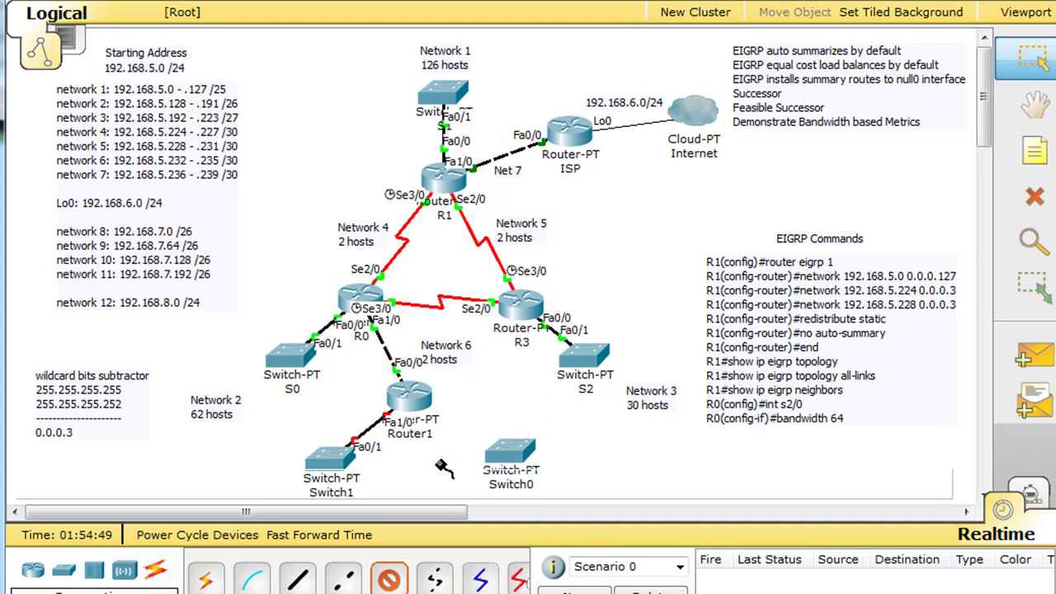
{"action": "left_click", "coordinate": [509, 453]}
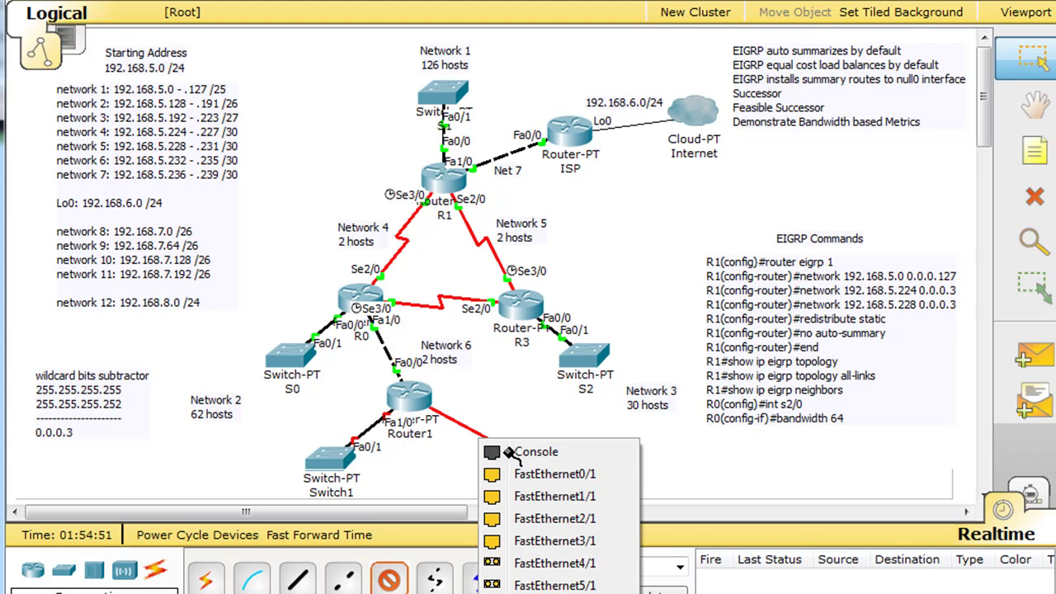
{"action": "left_click", "coordinate": [533, 564]}
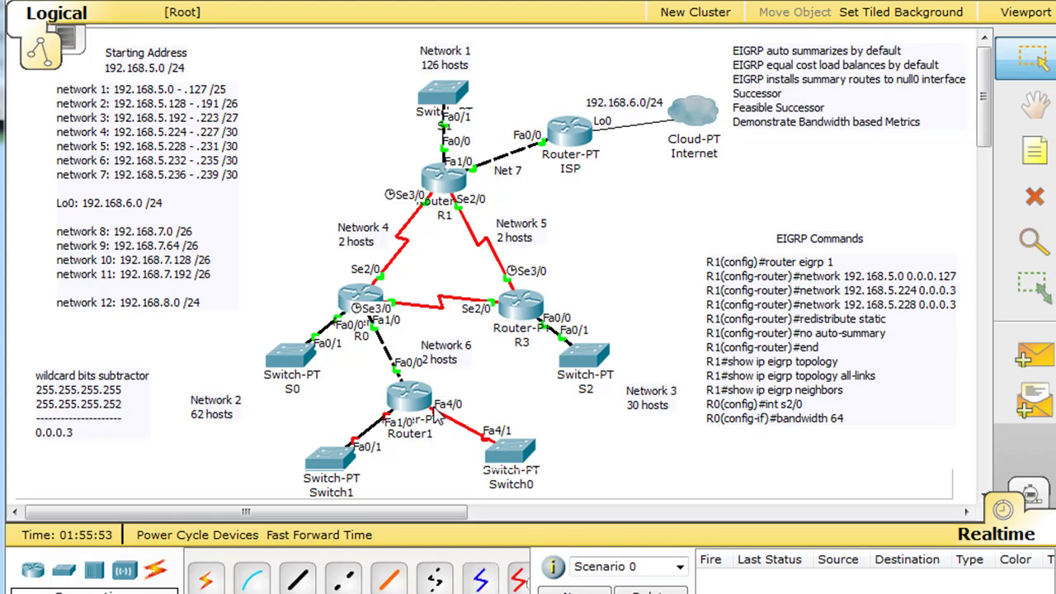
Step: Turn off Show Device Labels in the interface preferences and close the preferences
{"action": "mouse_move", "coordinate": [406, 437]}
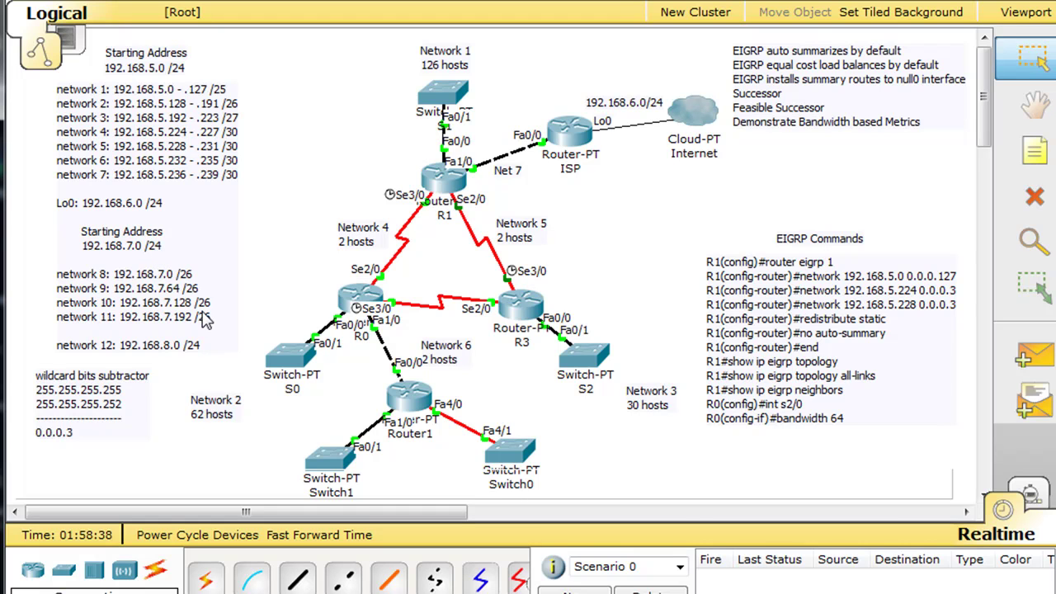
{"action": "mouse_move", "coordinate": [386, 371]}
{"action": "left_click", "coordinate": [186, 0]}
{"action": "mouse_move", "coordinate": [94, 0]}
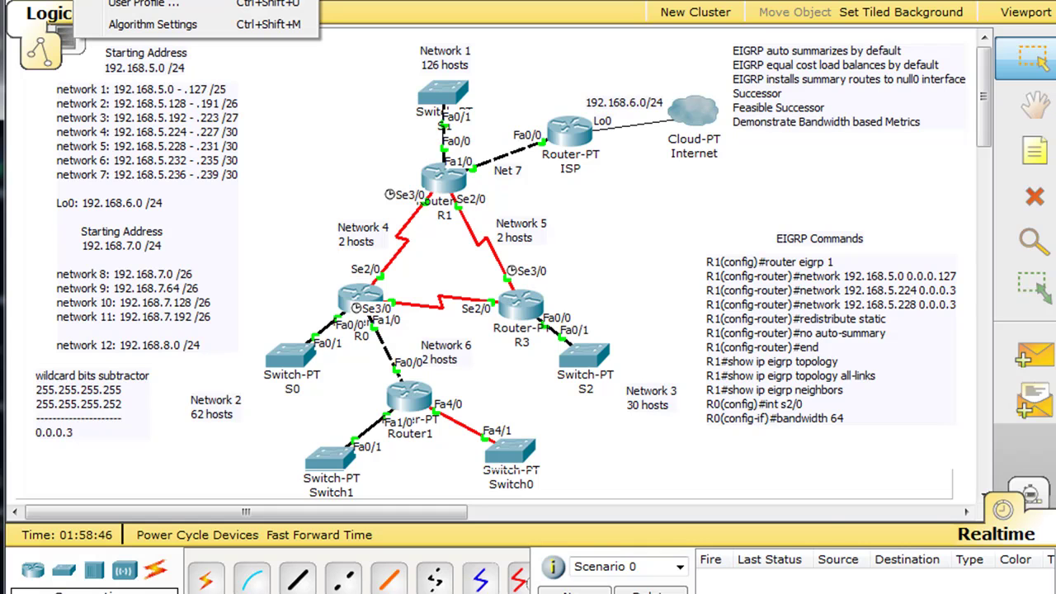
{"action": "left_click", "coordinate": [132, 0]}
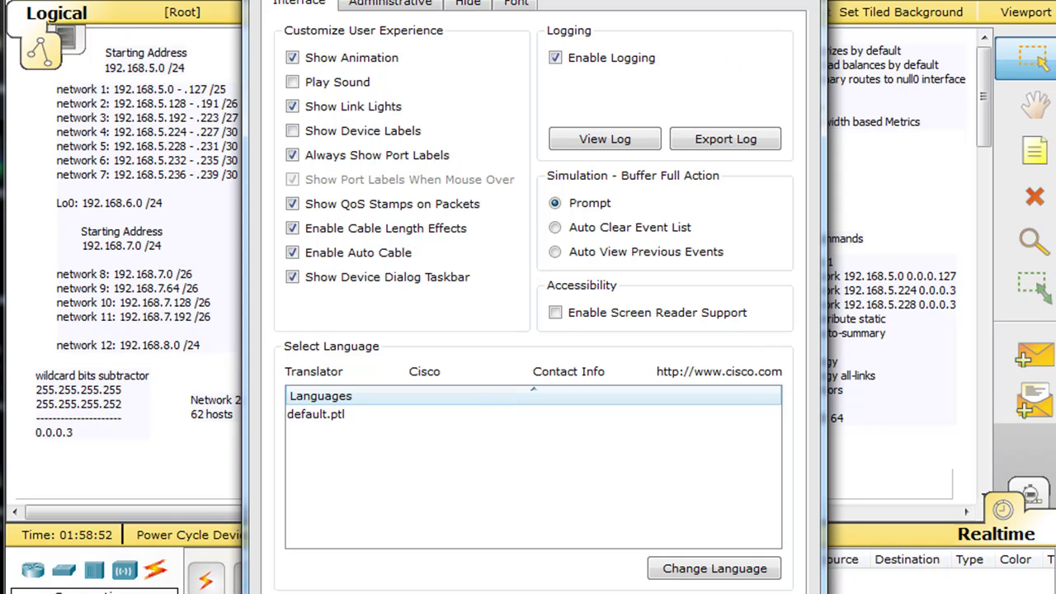
{"action": "key", "text": "Escape"}
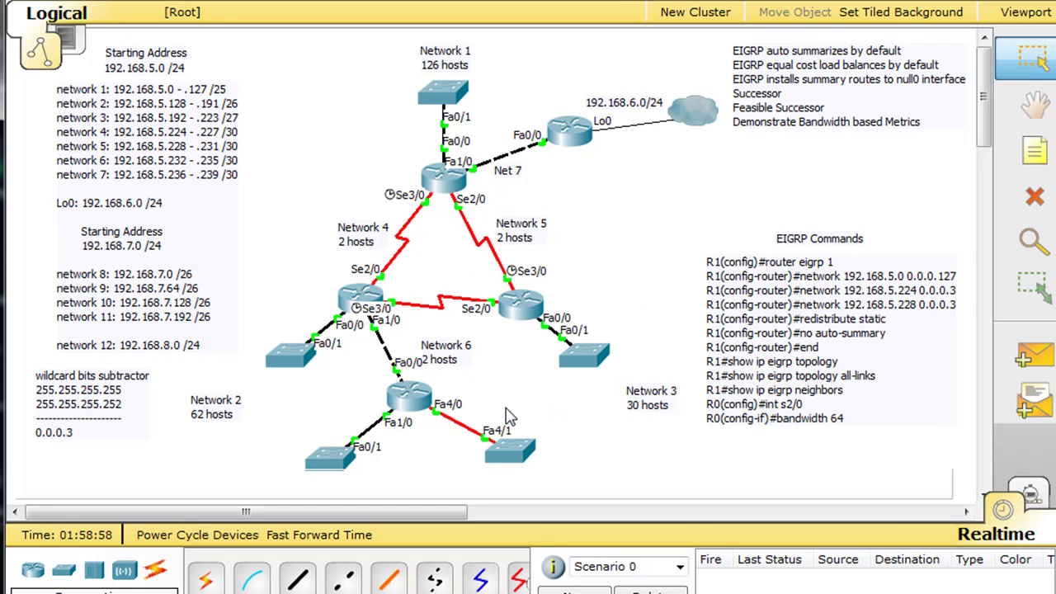
Step: Move the Network 4, 5 and 6 labels closer to their serial links and the Network 2 and 3 labels beside their switches
{"action": "left_click_drag", "start_coordinate": [449, 352], "coordinate": [445, 290]}
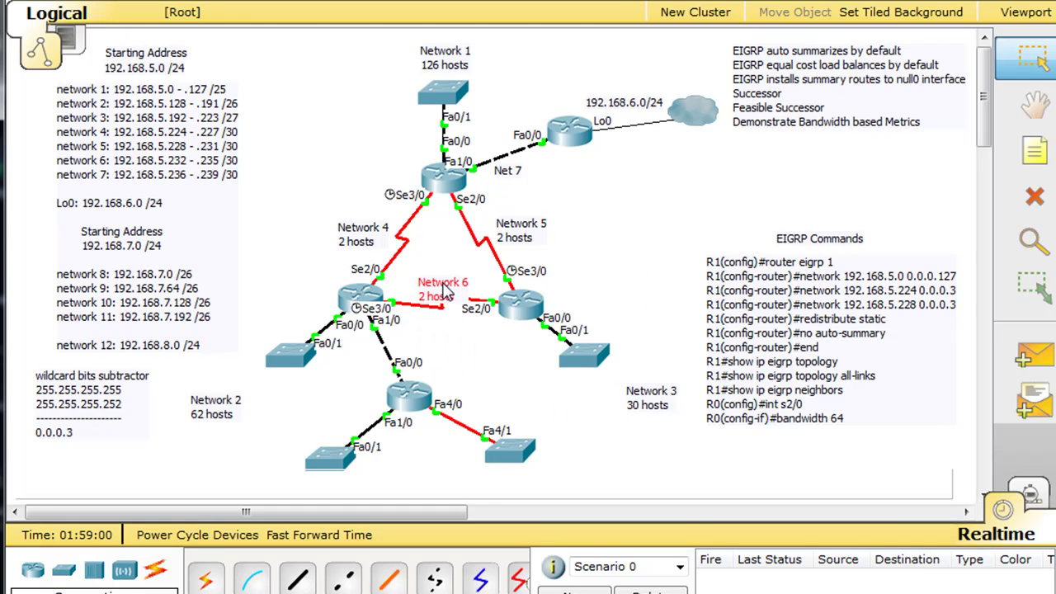
{"action": "left_click_drag", "start_coordinate": [504, 227], "coordinate": [499, 231]}
{"action": "left_click_drag", "start_coordinate": [402, 239], "coordinate": [414, 239]}
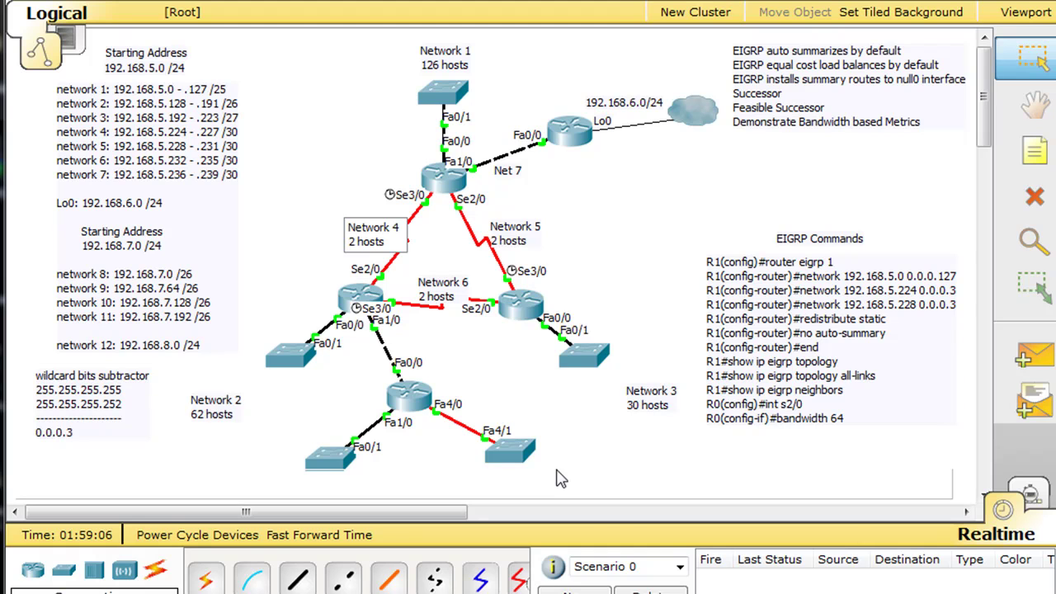
{"action": "left_click_drag", "start_coordinate": [199, 416], "coordinate": [231, 394]}
{"action": "left_click_drag", "start_coordinate": [657, 416], "coordinate": [642, 389]}
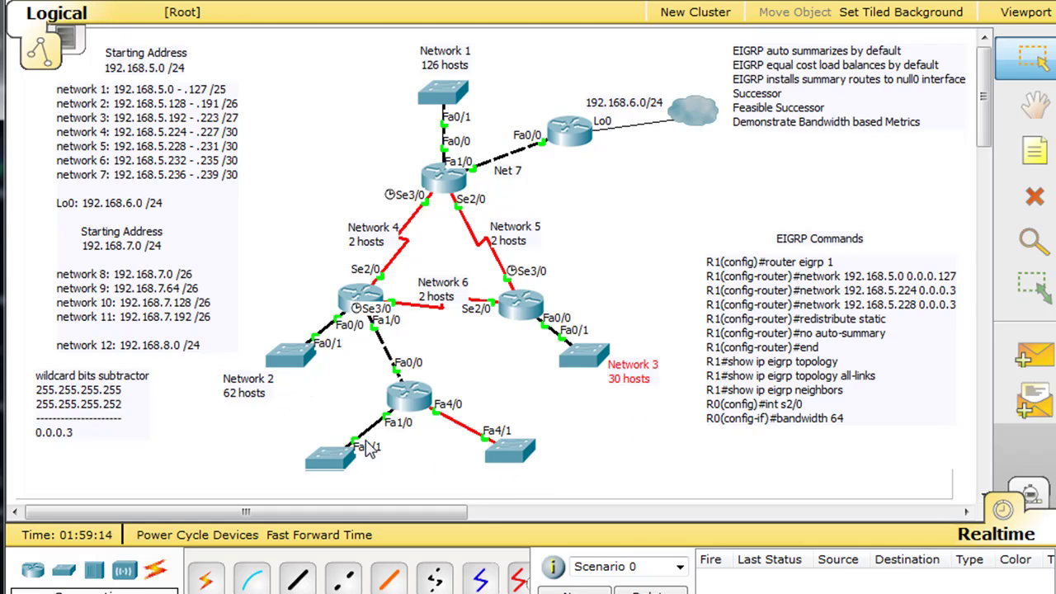
{"action": "left_click_drag", "start_coordinate": [654, 417], "coordinate": [621, 343]}
Step: Place a copy of the Network 3 label beside the switch on the Fa4/0 link and change it to Network 11, 62 hosts
{"action": "key", "text": "ctrl+v"}
{"action": "left_click_drag", "start_coordinate": [629, 320], "coordinate": [575, 452]}
{"action": "double_click", "coordinate": [595, 447]}
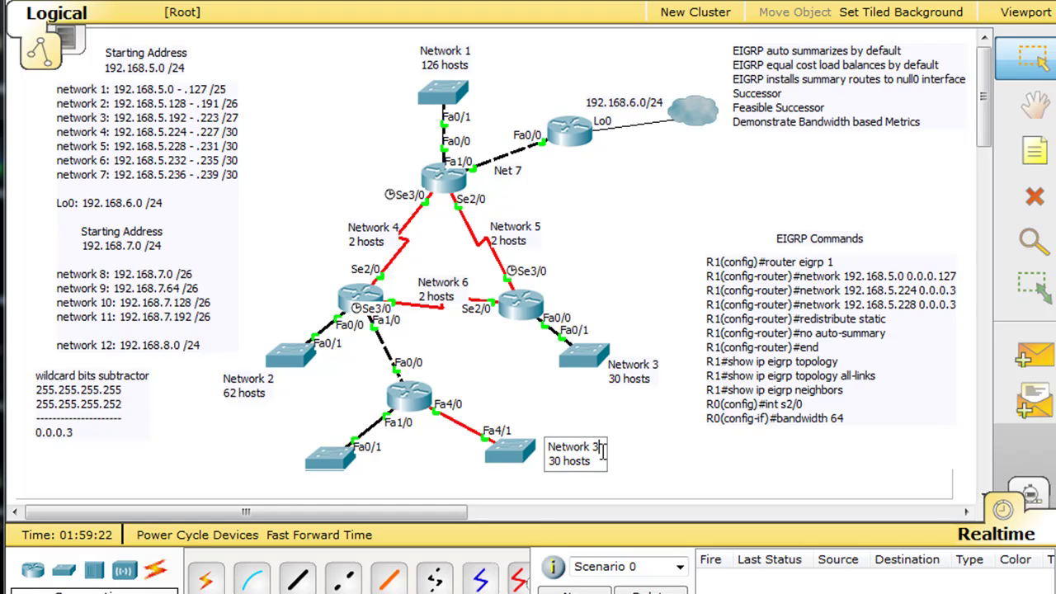
{"action": "key", "text": "BackSpace"}
{"action": "type", "text": "11"}
{"action": "key", "text": "Delete"}
{"action": "key", "text": "Delete"}
{"action": "type", "text": "62"}
{"action": "left_click", "coordinate": [627, 491]}
Step: Copy the Network 11 label beside the switch on Router1's Fa1/0 link and rename it Network 10
{"action": "key", "text": "ctrl+c"}
{"action": "key", "text": "ctrl+v"}
{"action": "double_click", "coordinate": [285, 459]}
{"action": "type", "text": "0"}
{"action": "left_click", "coordinate": [395, 480]}
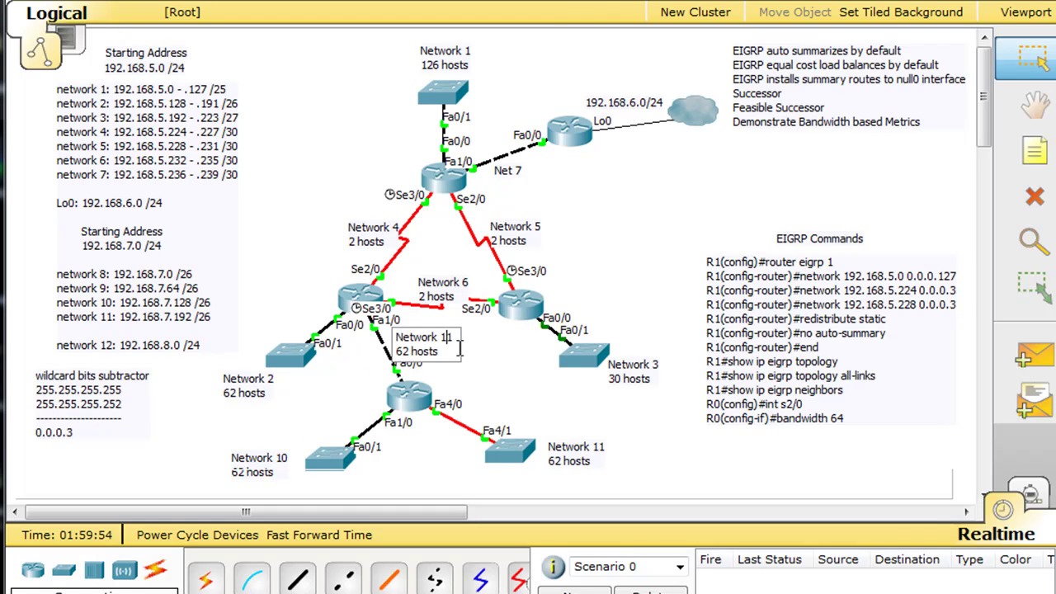
Step: Change the label copy by the link between R0 and Router1 to Network 12, 254 hosts, and move it next to the link
{"action": "key", "text": "BackSpace"}
{"action": "type", "text": "2"}
{"action": "key", "text": "BackSpace"}
{"action": "key", "text": "BackSpace"}
{"action": "type", "text": "254"}
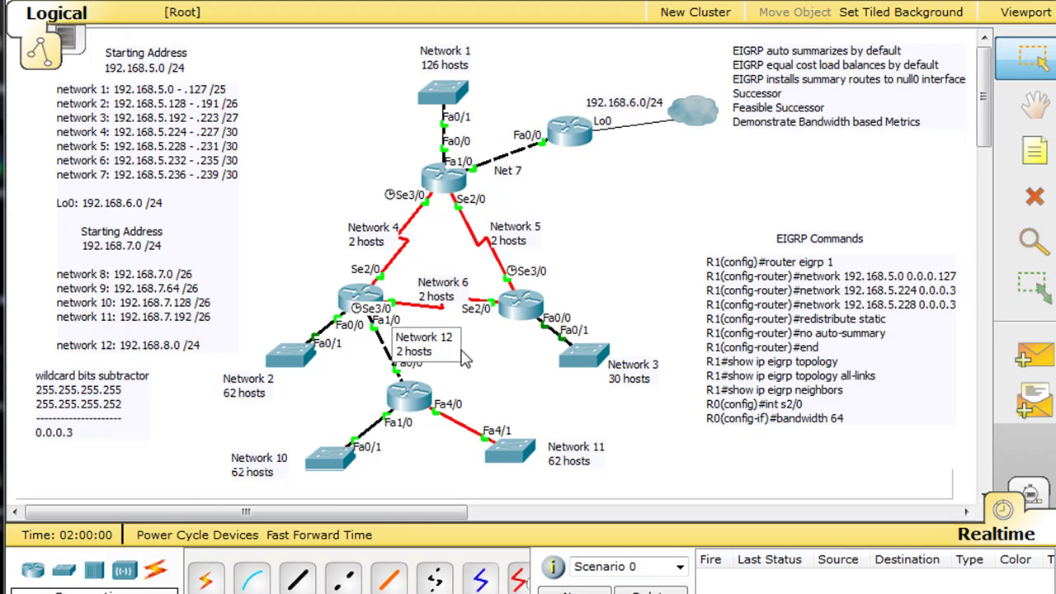
{"action": "left_click", "coordinate": [474, 366]}
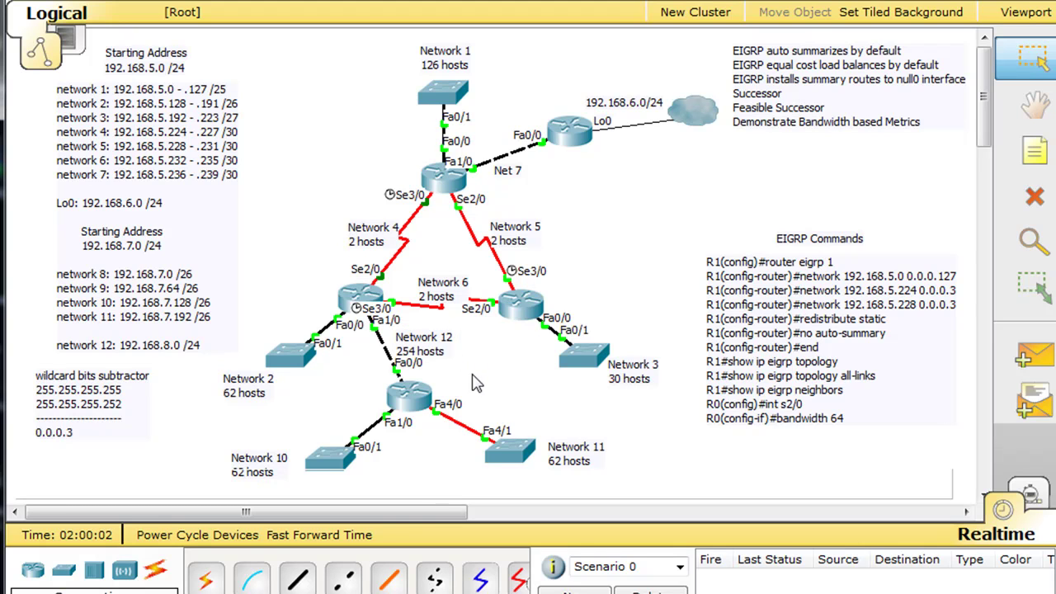
{"action": "left_click_drag", "start_coordinate": [439, 355], "coordinate": [434, 352]}
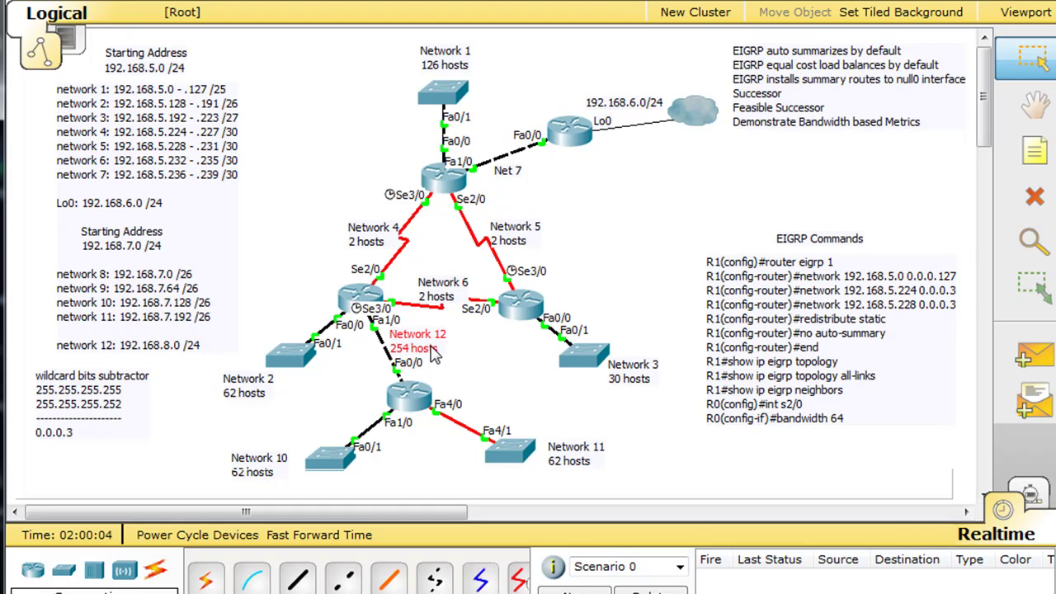
{"action": "left_click", "coordinate": [485, 391]}
Step: Open R0's command line and leave interface configuration mode for privileged EXEC mode
{"action": "mouse_move", "coordinate": [490, 460]}
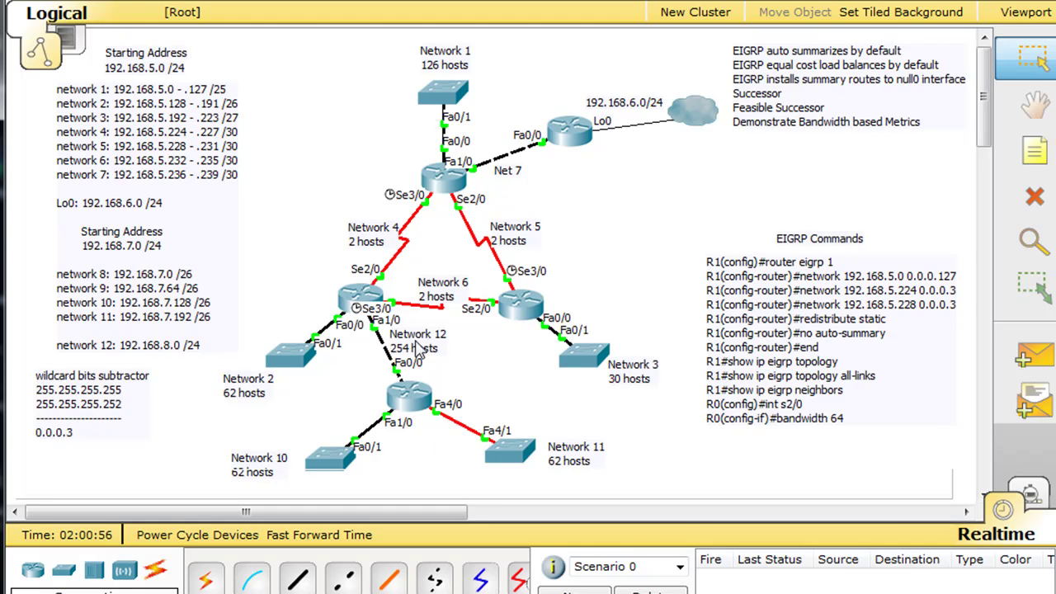
{"action": "left_click", "coordinate": [363, 301]}
{"action": "left_click_drag", "start_coordinate": [252, 22], "coordinate": [391, 33]}
{"action": "left_click", "coordinate": [287, 51]}
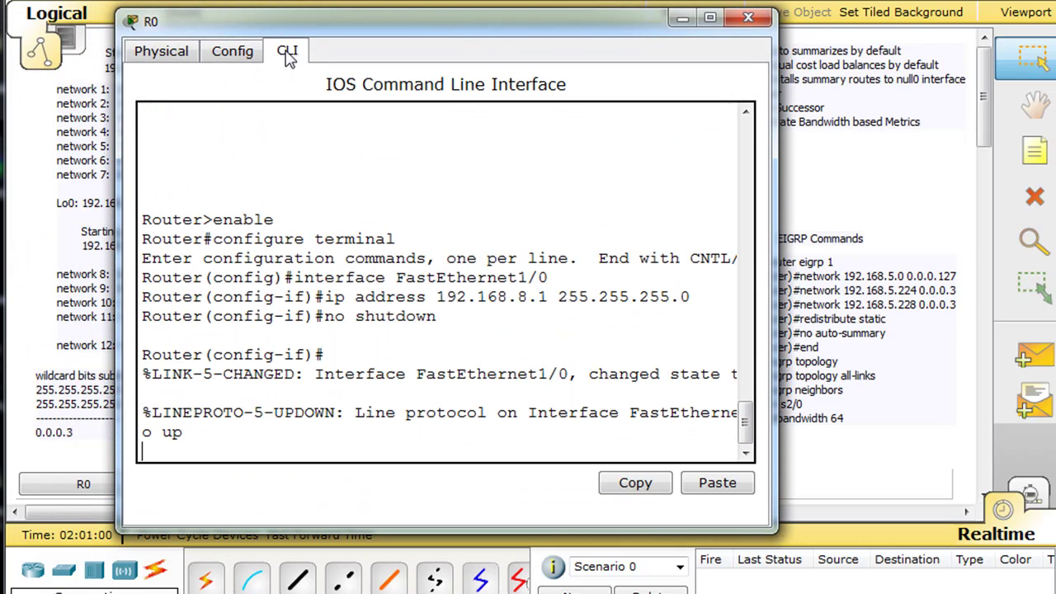
{"action": "key", "text": "Return"}
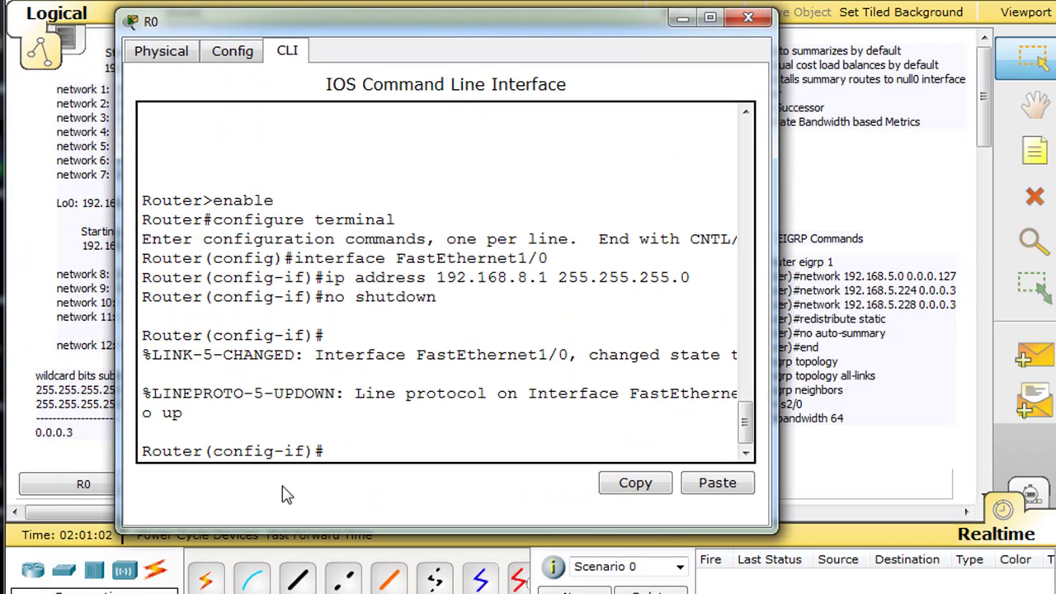
{"action": "key", "text": "ctrl+z"}
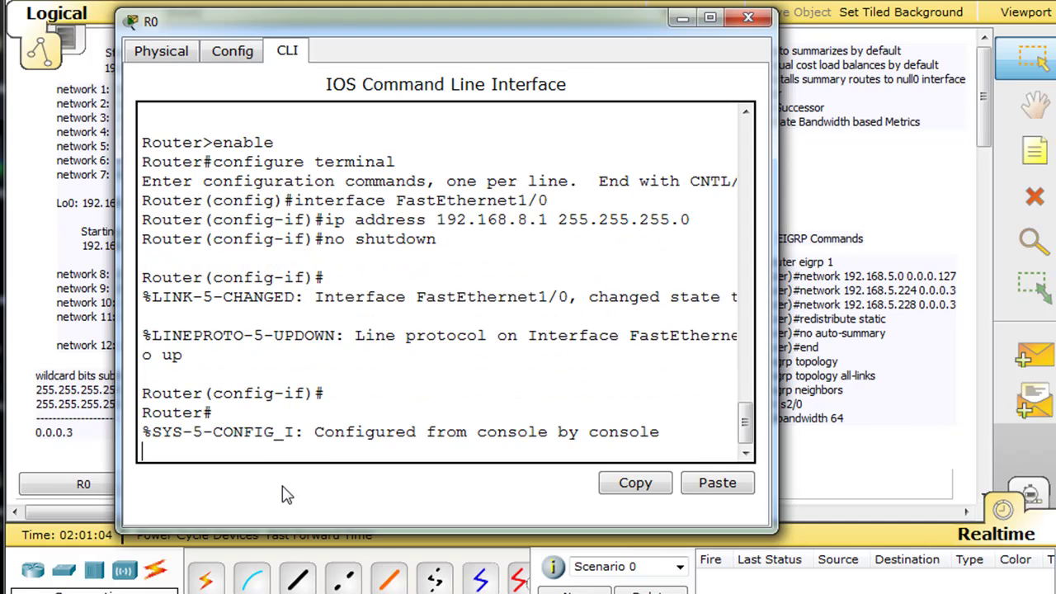
Step: Enter global configuration mode on R0 and open the EIGRP routing process with autonomous system number 1
{"action": "key", "text": "Return"}
{"action": "type", "text": "conf t"}
{"action": "key", "text": "Return"}
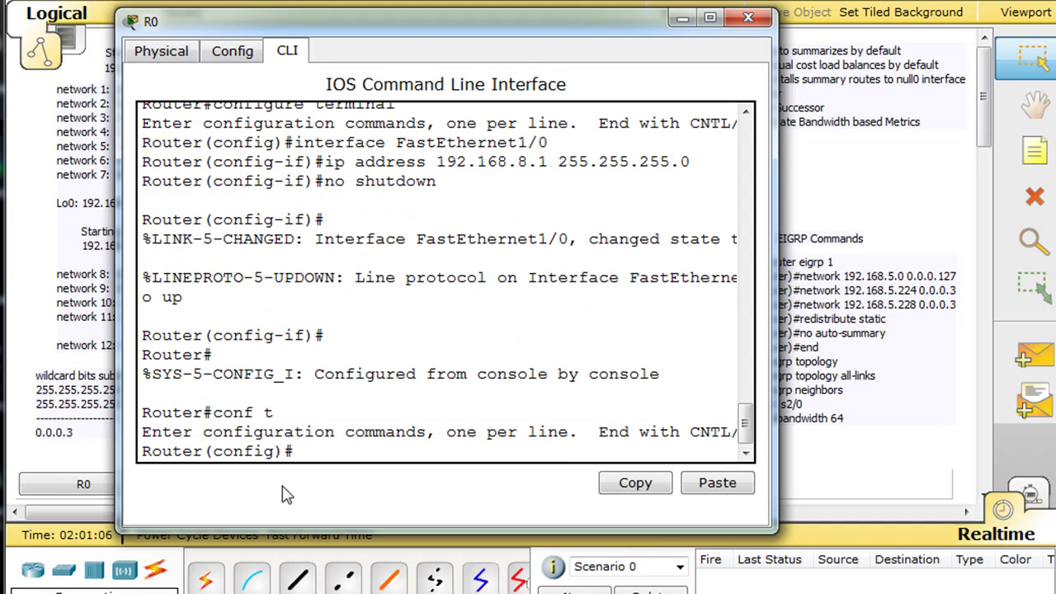
{"action": "type", "text": "router eigrp 1"}
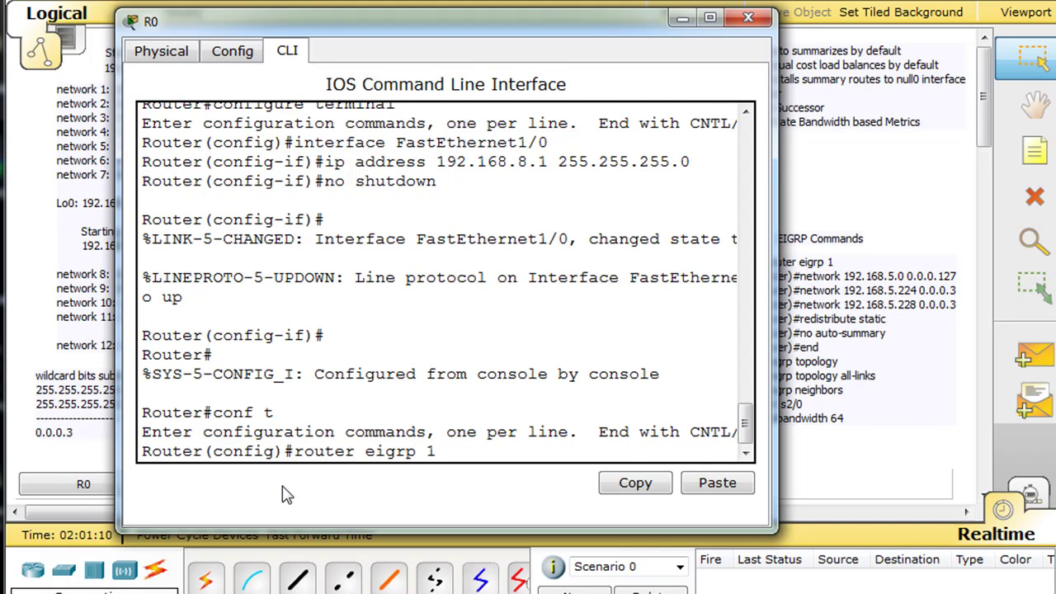
{"action": "key", "text": "Return"}
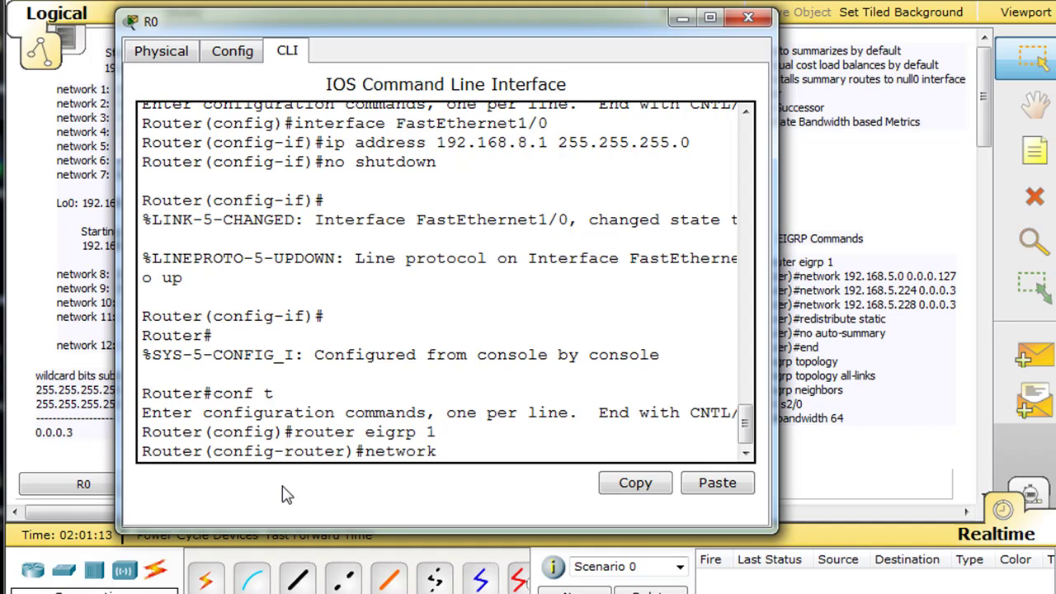
Step: Advertise Network 12 in R0's EIGRP process with the statement network 192.168.8.0 0.0.0.255
{"action": "type", "text": "network 19"}
{"action": "type", "text": "2.168.8.0 0.0.0.255"}
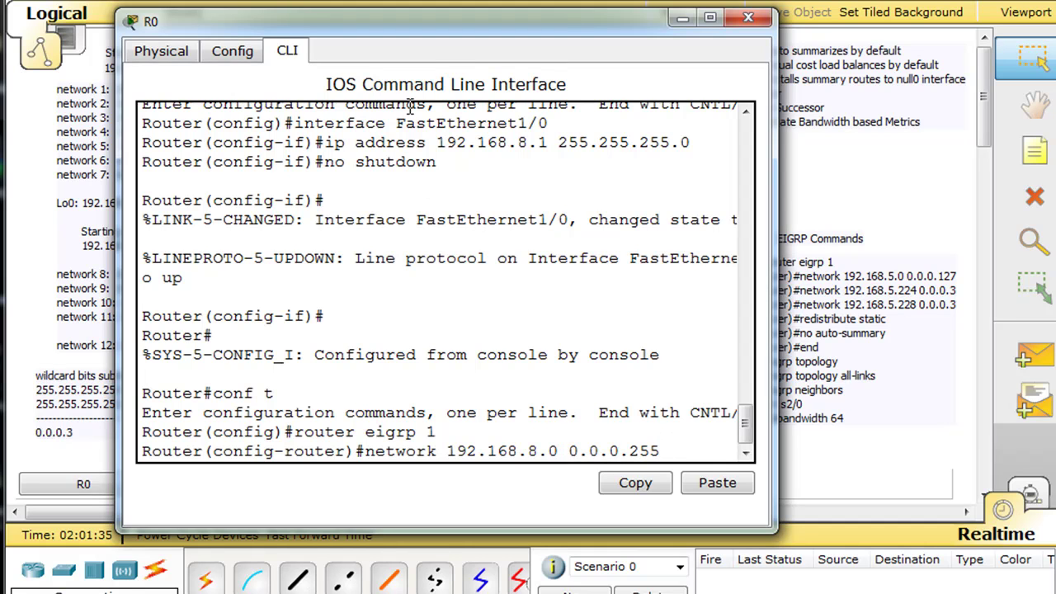
{"action": "left_click_drag", "start_coordinate": [436, 25], "coordinate": [753, 33]}
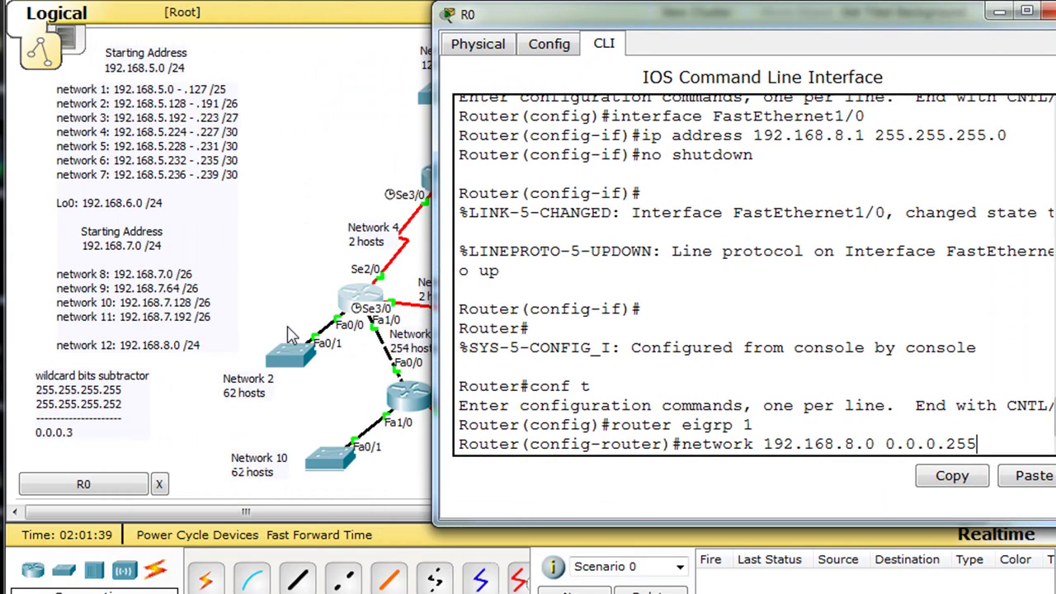
{"action": "left_click_drag", "start_coordinate": [822, 25], "coordinate": [515, 36]}
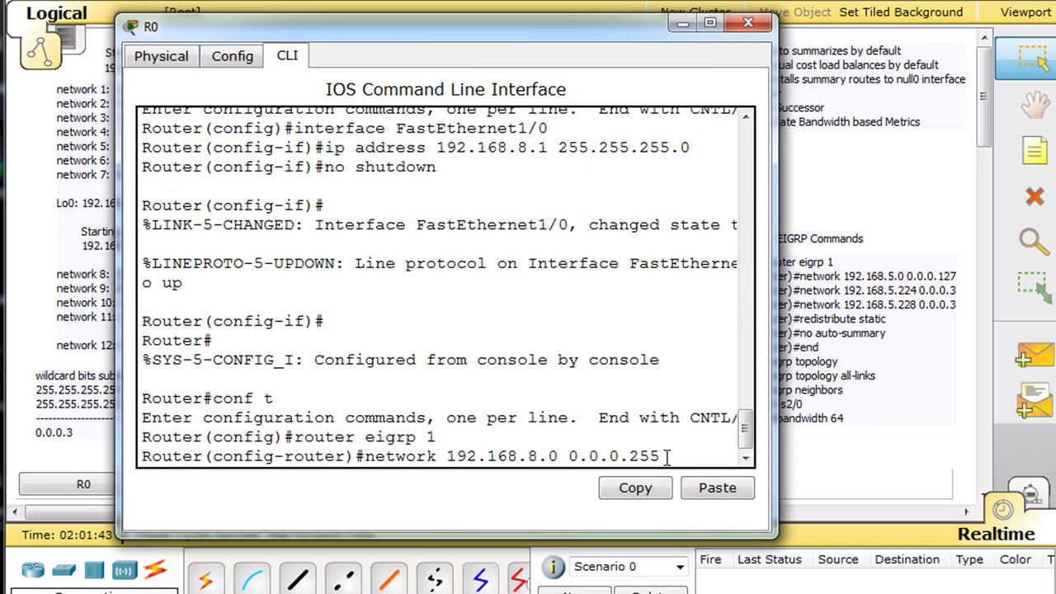
{"action": "key", "text": "Return"}
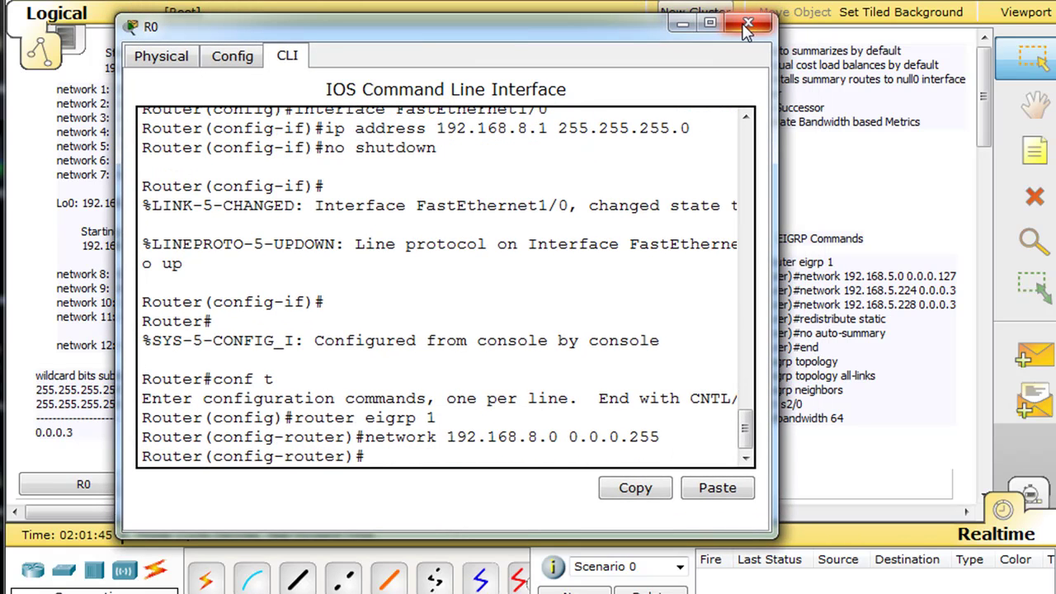
Step: Copy the statement network 192.168.8.0 0.0.0.255 from R0's command line and close R0's window
{"action": "left_click_drag", "start_coordinate": [660, 436], "coordinate": [369, 437]}
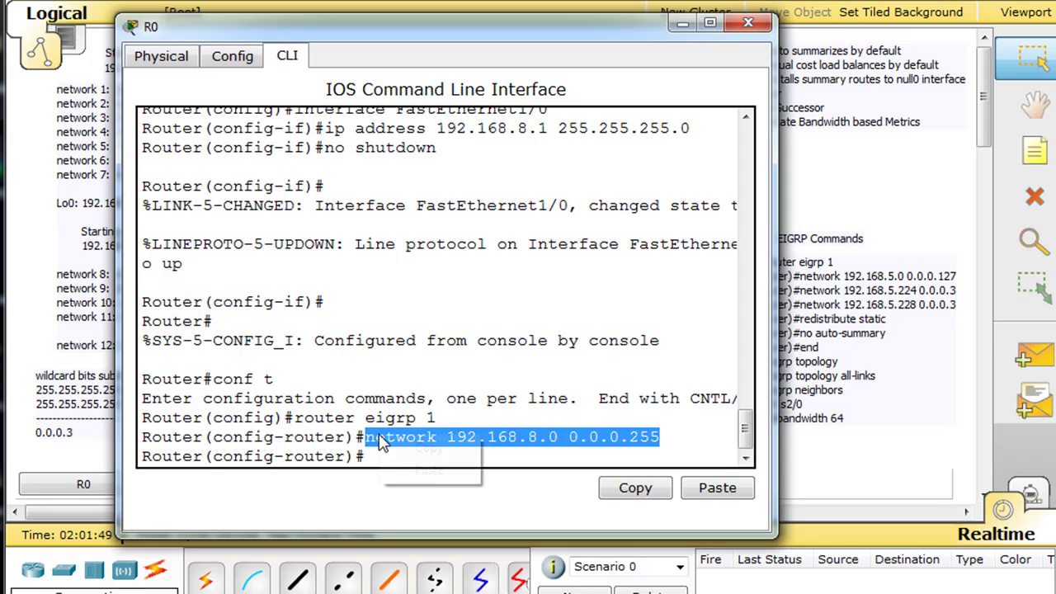
{"action": "right_click", "coordinate": [380, 441]}
{"action": "left_click", "coordinate": [431, 448]}
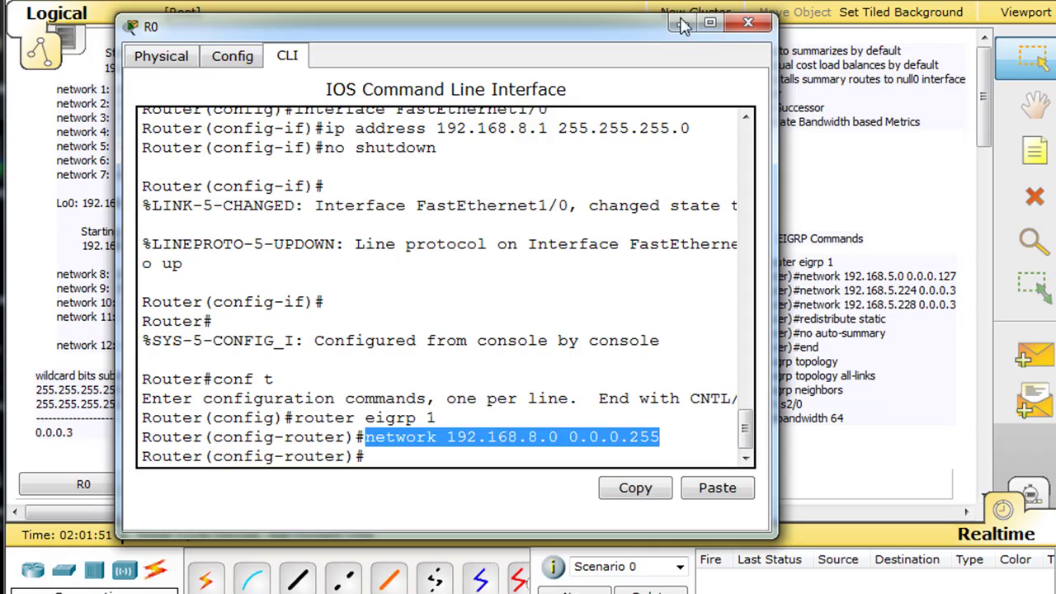
{"action": "left_click", "coordinate": [751, 23]}
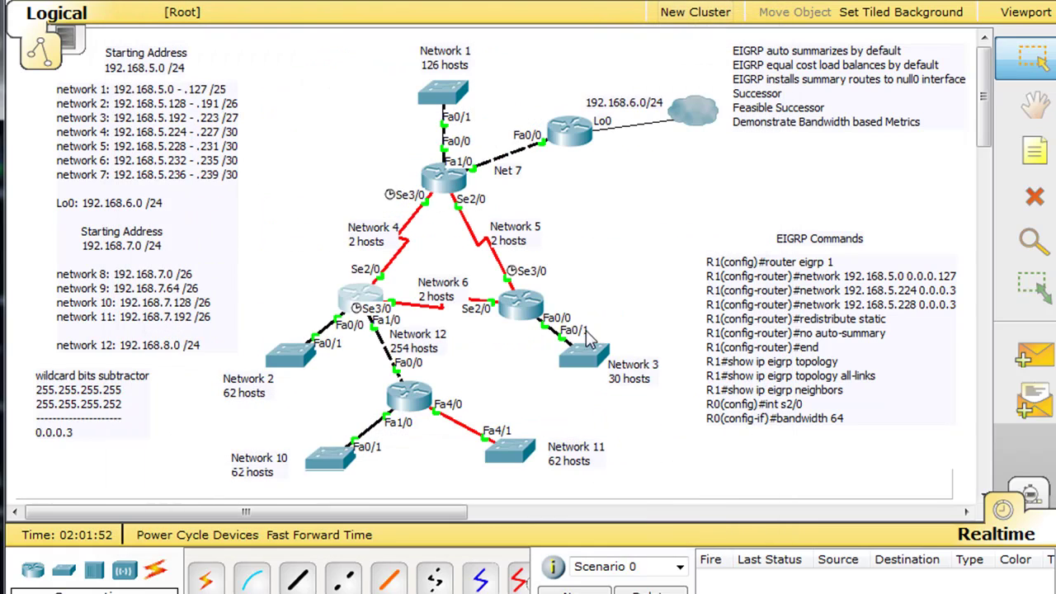
Step: Open Router1's command line, leave interface configuration mode and enter global configuration mode
{"action": "left_click", "coordinate": [419, 403]}
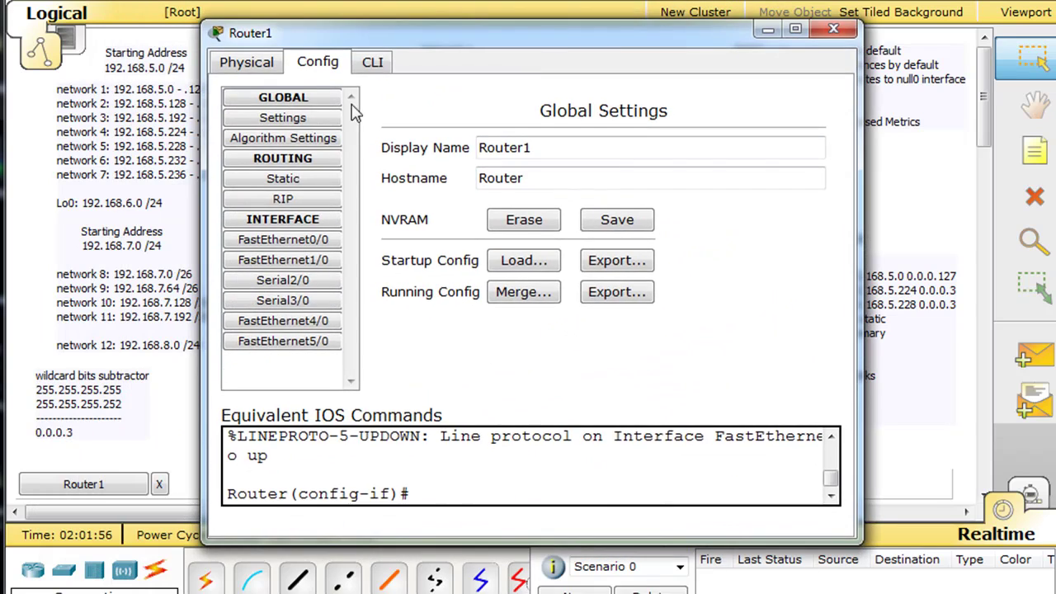
{"action": "left_click", "coordinate": [373, 63]}
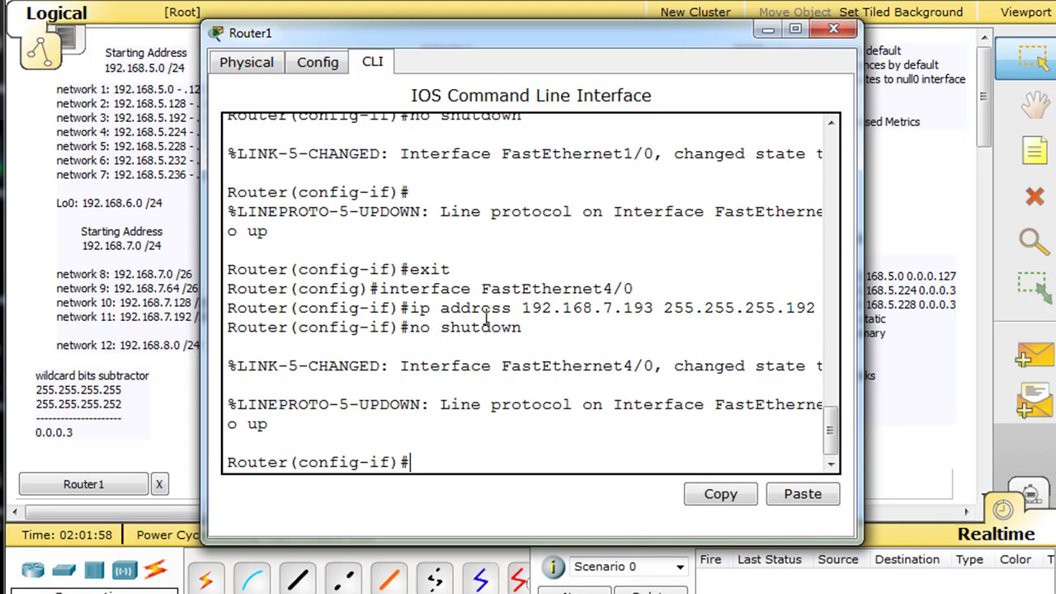
{"action": "key", "text": "ctrl+z"}
{"action": "type", "text": "conf t"}
{"action": "key", "text": "Return"}
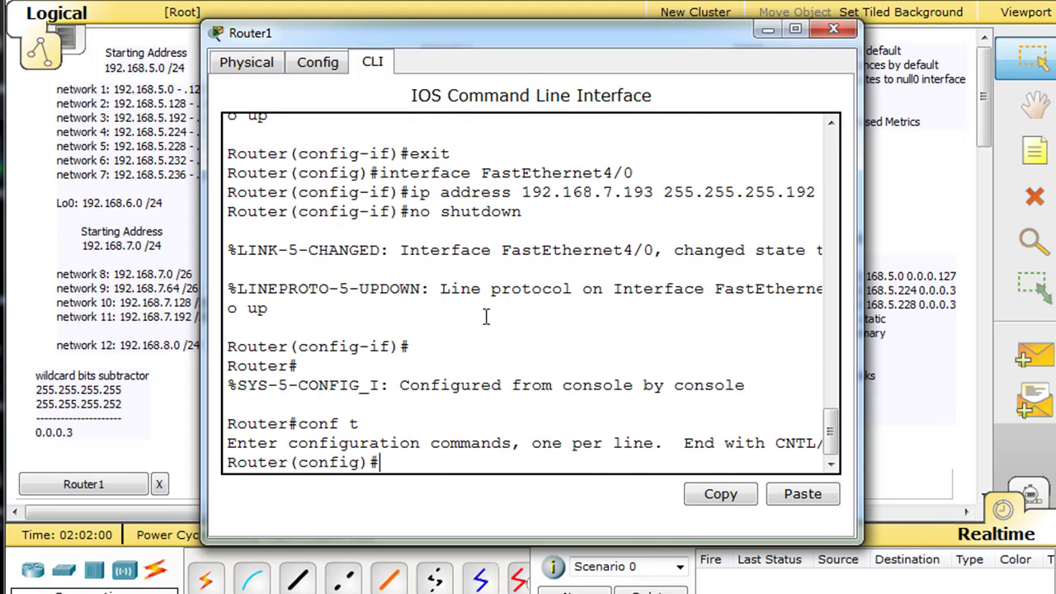
Step: Start the EIGRP routing process on Router1 with autonomous system number 1
{"action": "key", "text": "Up"}
{"action": "key", "text": "Up"}
{"action": "key", "text": "Up"}
{"action": "key", "text": "Up"}
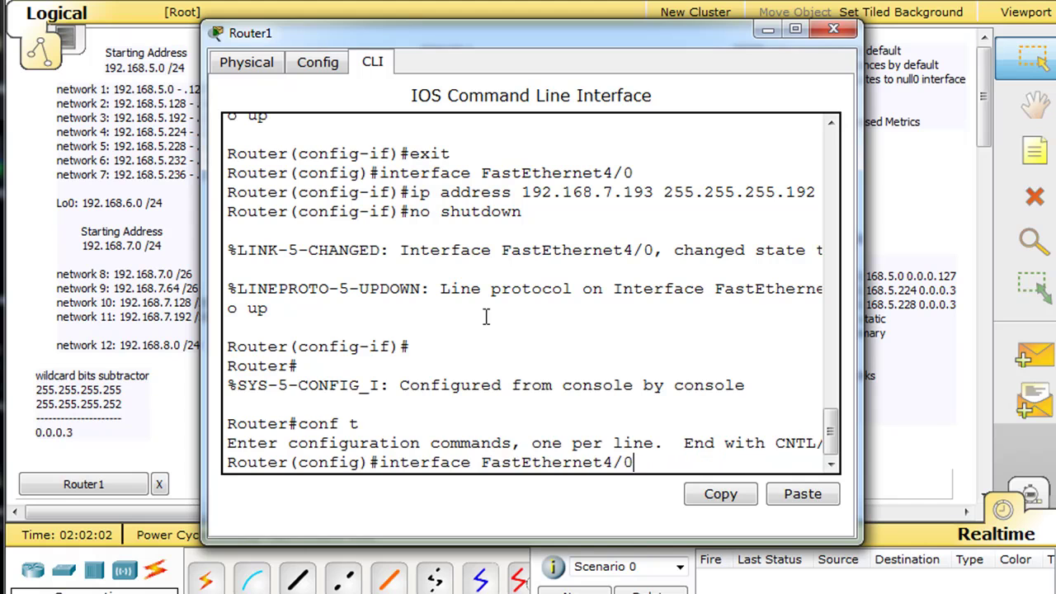
{"action": "key", "text": "Down"}
{"action": "key", "text": "Down"}
{"action": "key", "text": "Down"}
{"action": "key", "text": "Up"}
{"action": "key", "text": "Up"}
{"action": "key", "text": "Up"}
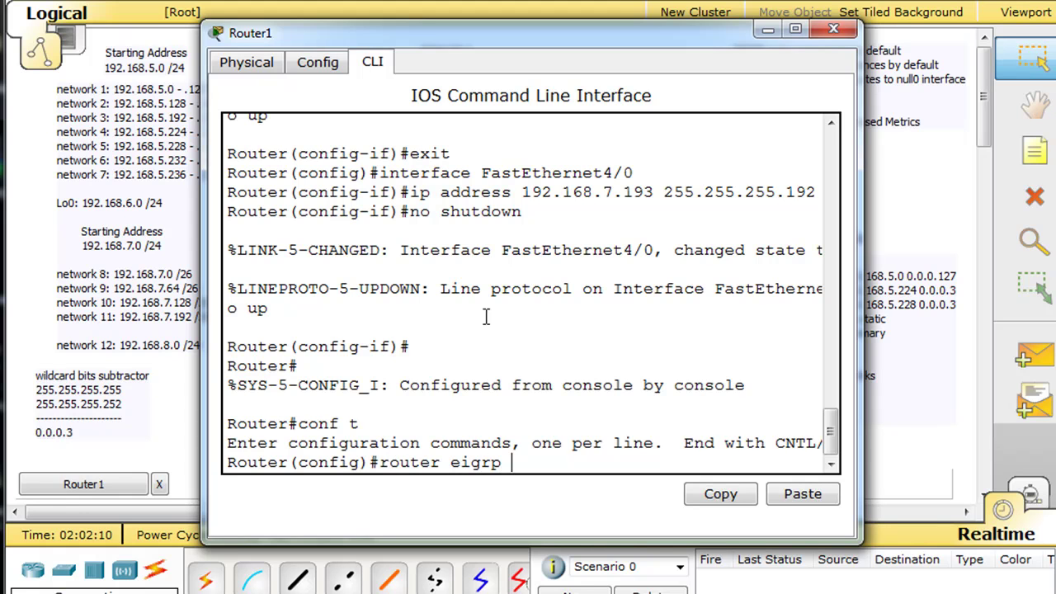
{"action": "type", "text": "1"}
{"action": "key", "text": "Return"}
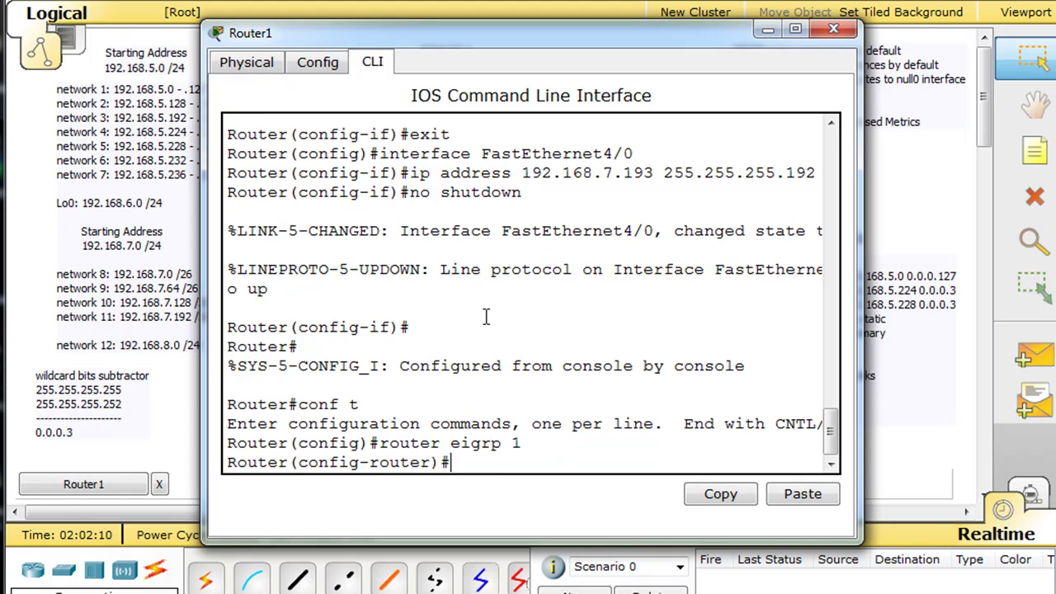
Step: Paste the copied statement network 192.168.8.0 0.0.0.255 into Router1's EIGRP configuration and run it
{"action": "right_click", "coordinate": [457, 463]}
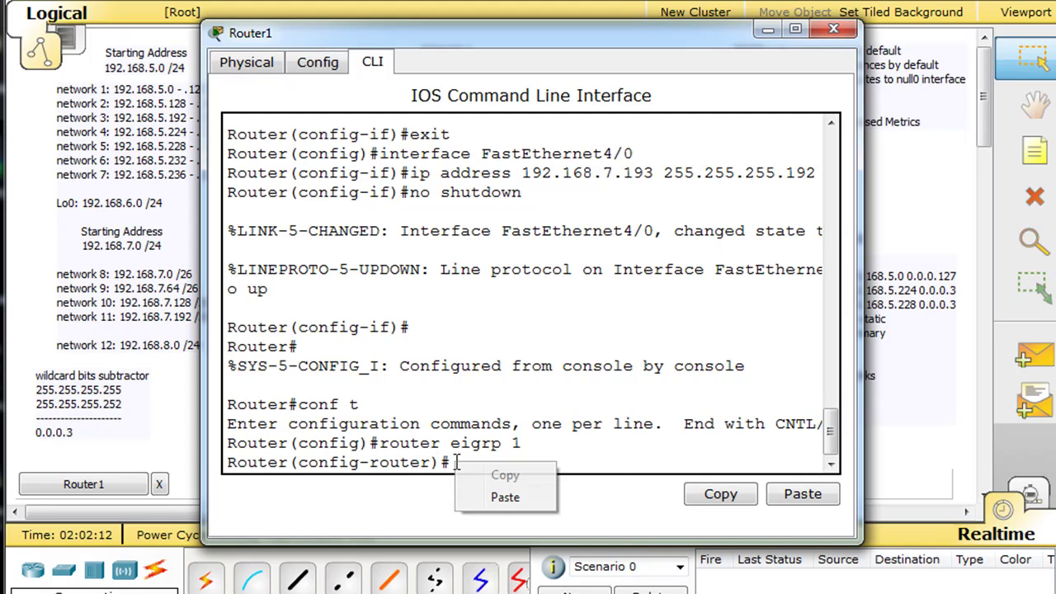
{"action": "left_click", "coordinate": [505, 497]}
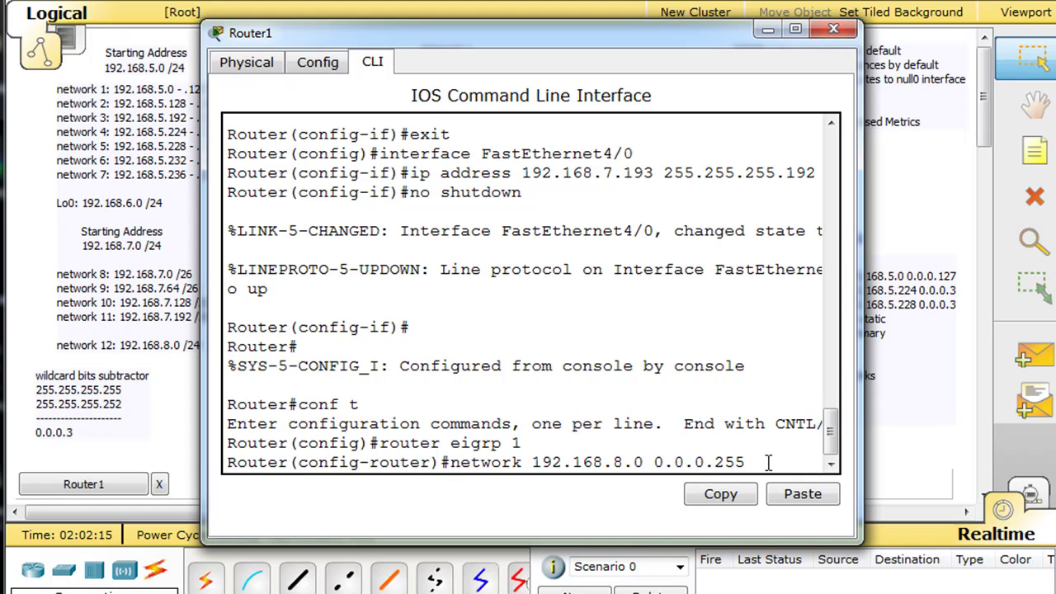
{"action": "key", "text": "Return"}
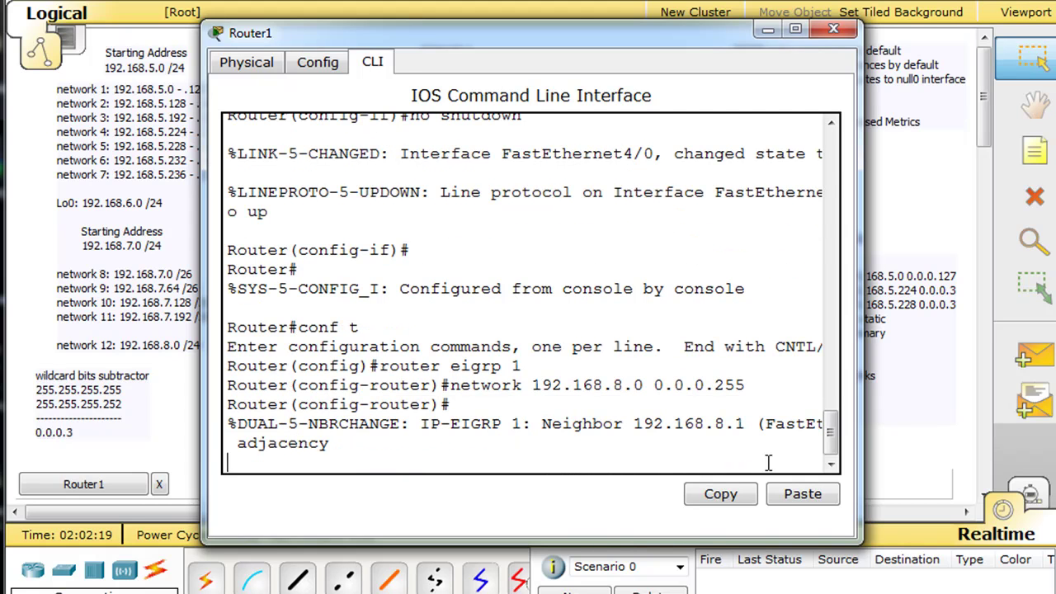
Step: Uncover the addressing notes, recall Router1's last network statement and change its address to 192.168.7.128 for Network 10
{"action": "left_click_drag", "start_coordinate": [581, 37], "coordinate": [752, 10]}
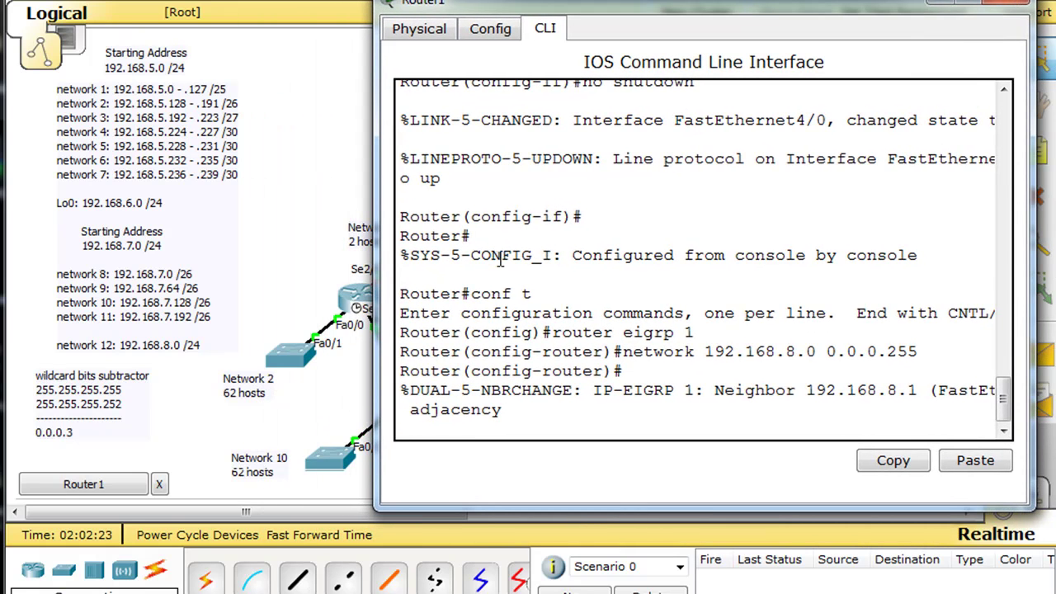
{"action": "key", "text": "Return"}
{"action": "key", "text": "Up"}
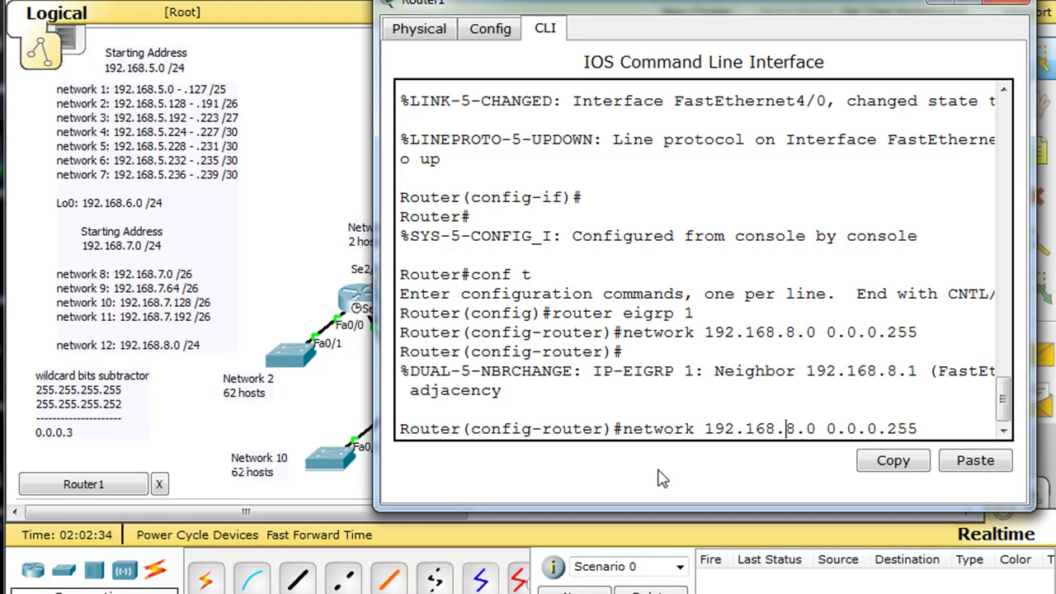
{"action": "key", "text": "BackSpace"}
{"action": "type", "text": "7"}
{"action": "key", "text": "BackSpace"}
{"action": "type", "text": "128"}
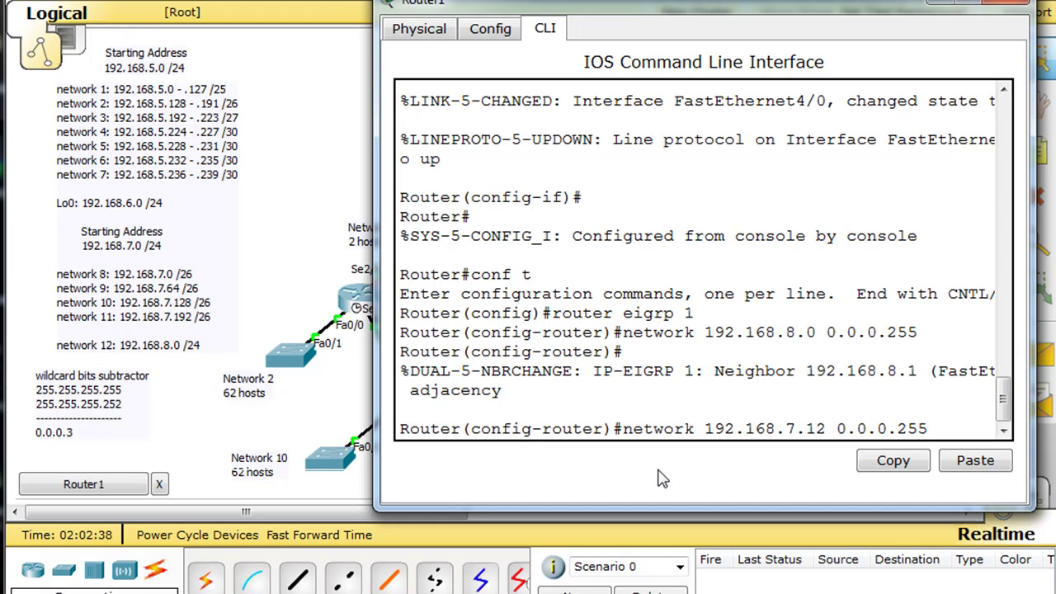
{"action": "key", "text": "Right"}
{"action": "key", "text": "Right"}
{"action": "key", "text": "Right"}
{"action": "key", "text": "Right"}
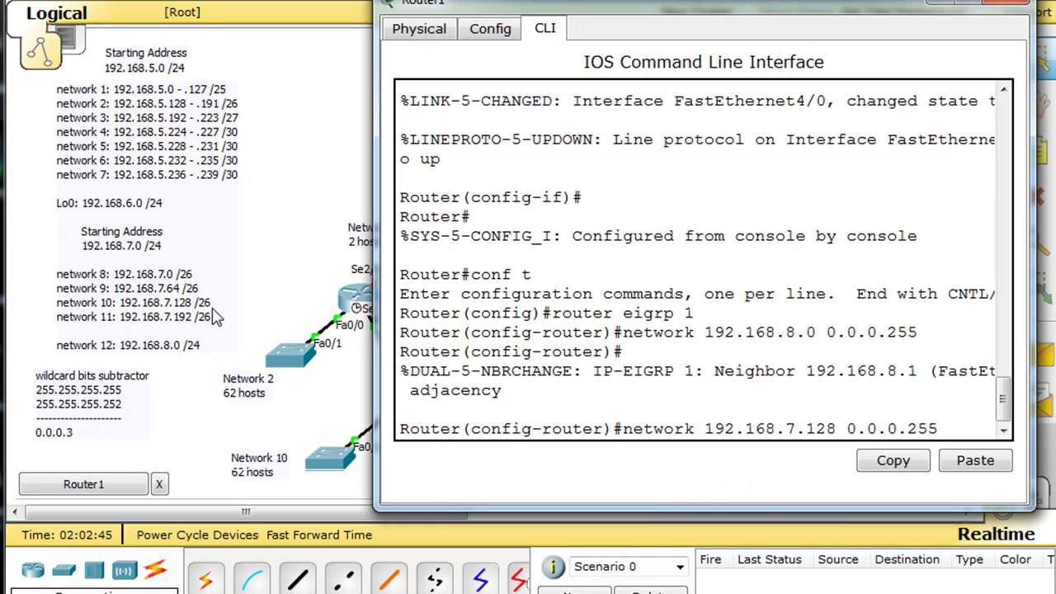
Step: Update the wildcard bits subtractor note to subtract mask 255.255.255.192, with the result 0.0.0.63
{"action": "left_click", "coordinate": [107, 410]}
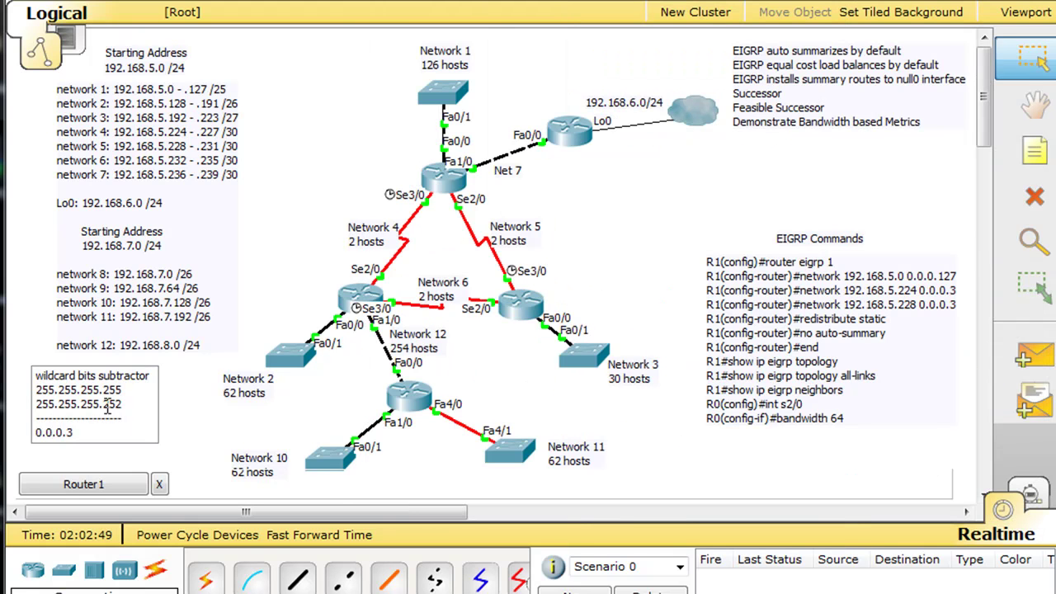
{"action": "double_click", "coordinate": [112, 404]}
{"action": "type", "text": "192"}
{"action": "left_click", "coordinate": [132, 416]}
{"action": "type", "text": "6"}
{"action": "left_click", "coordinate": [122, 389]}
{"action": "left_click", "coordinate": [124, 403]}
{"action": "left_click", "coordinate": [80, 434]}
Step: Return to Router1's command line, set the pending statement's wildcard mask to 0.0.0.63 and run network 192.168.7.128 0.0.0.63
{"action": "left_click", "coordinate": [416, 406]}
{"action": "key", "text": "BackSpace"}
{"action": "key", "text": "BackSpace"}
{"action": "key", "text": "BackSpace"}
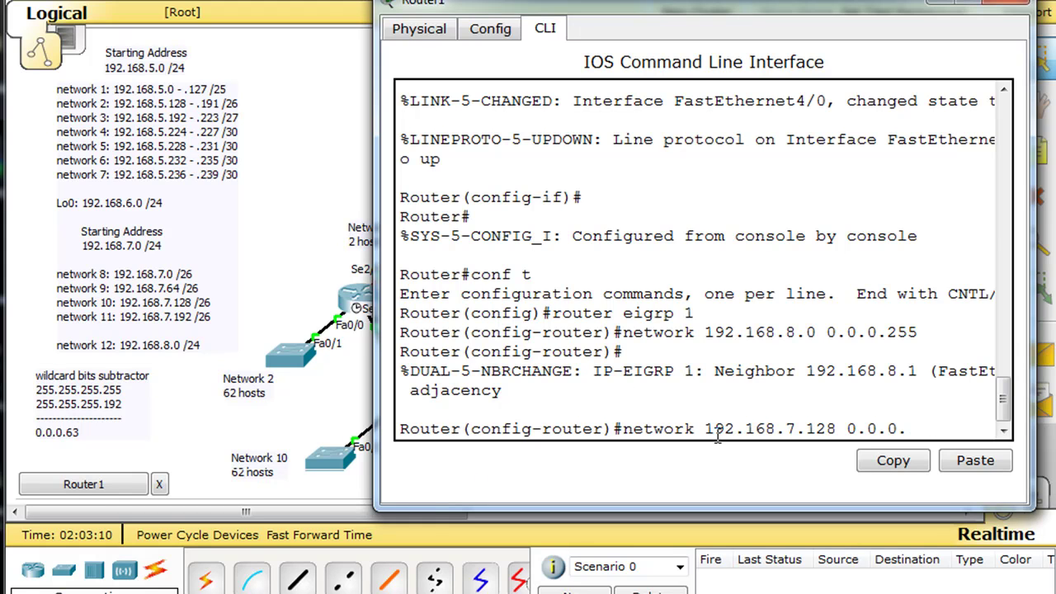
{"action": "key", "text": "Return"}
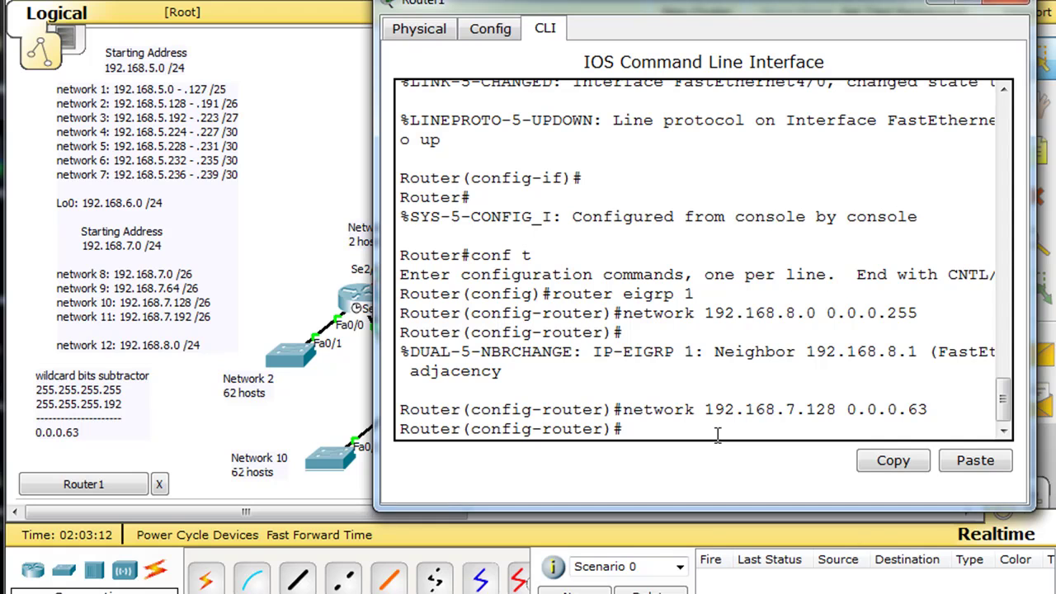
Step: Advertise Network 11 on Router1 with network 192.168.7.192 0.0.0.63, and close Router1's window
{"action": "key", "text": "Up"}
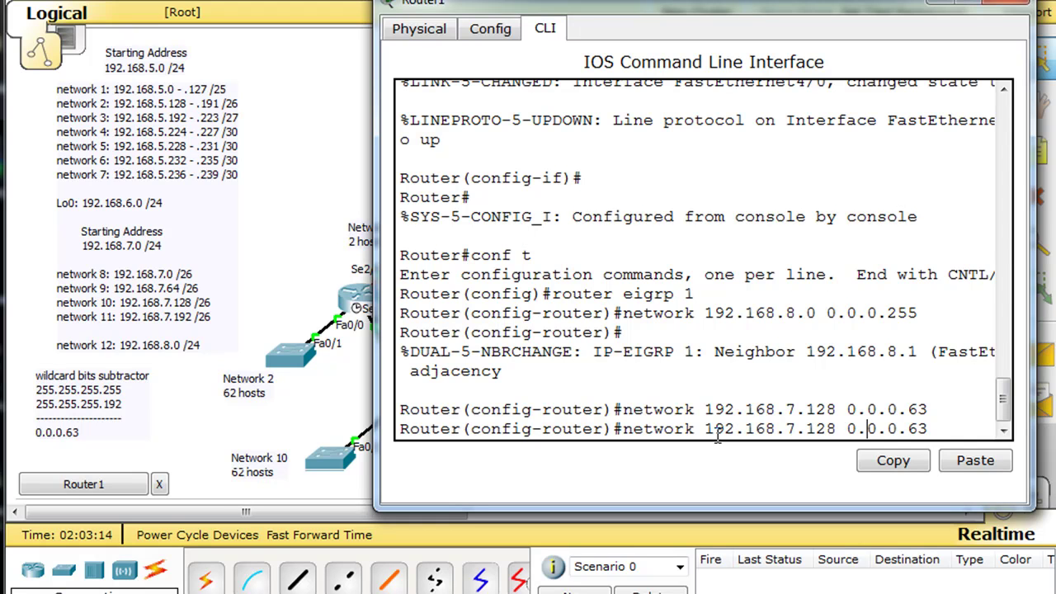
{"action": "key", "text": "BackSpace"}
{"action": "key", "text": "BackSpace"}
{"action": "type", "text": "92"}
{"action": "key", "text": "Return"}
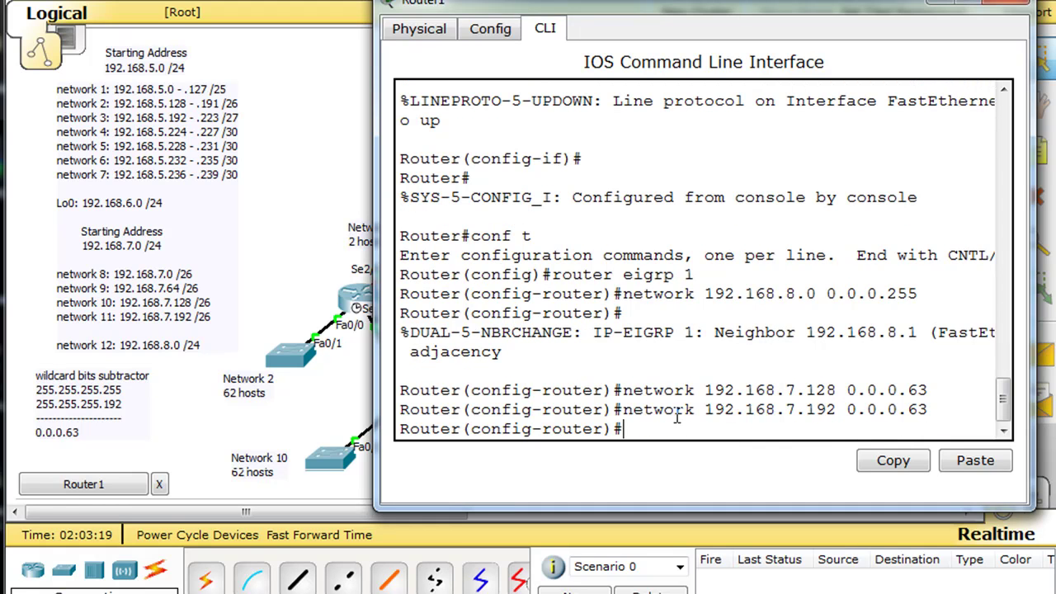
{"action": "left_click", "coordinate": [1021, 3]}
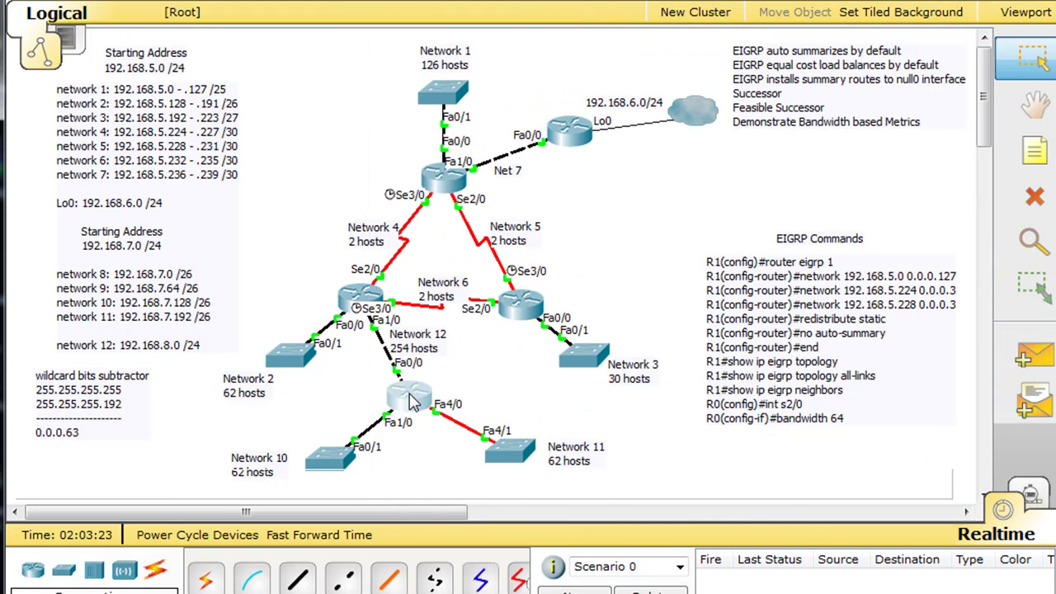